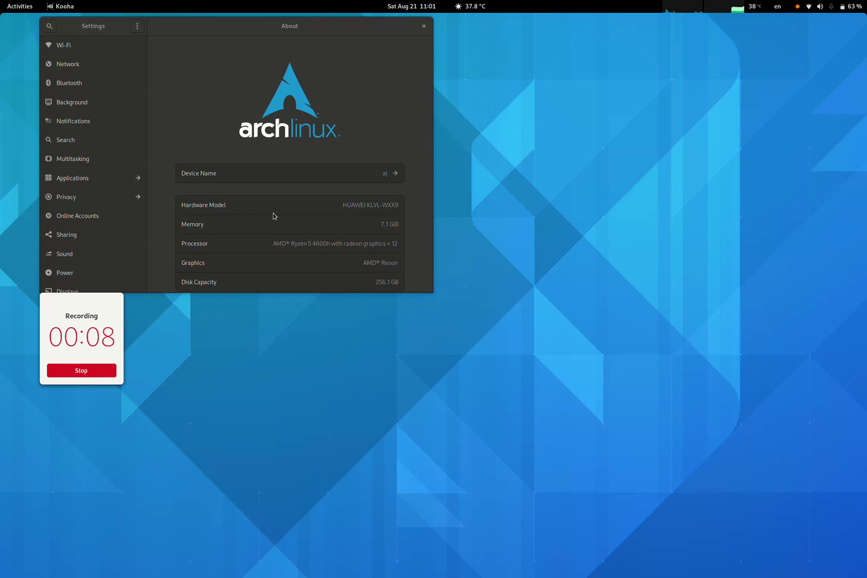
Examine the About page of Settings, including the hardware details, OS name and GNOME version.
scroll(272, 212, "down", 3)
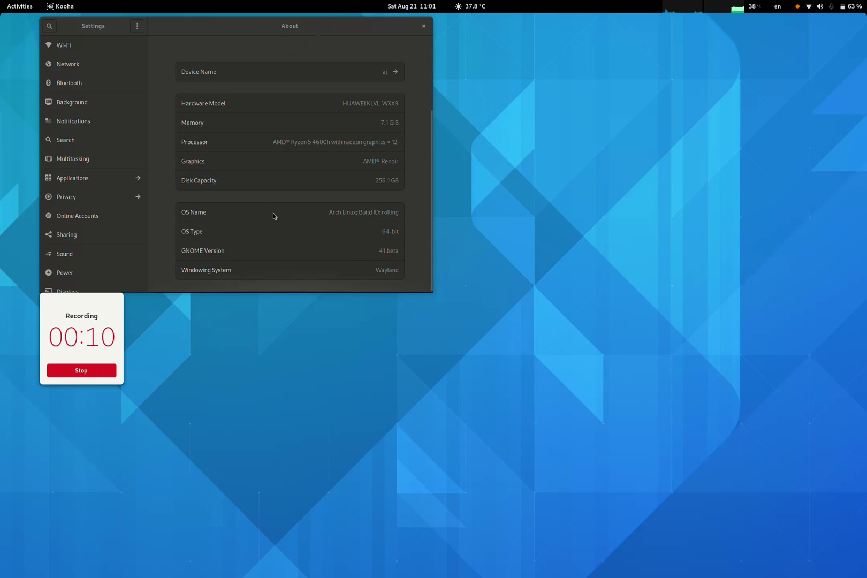
left_click(380, 251)
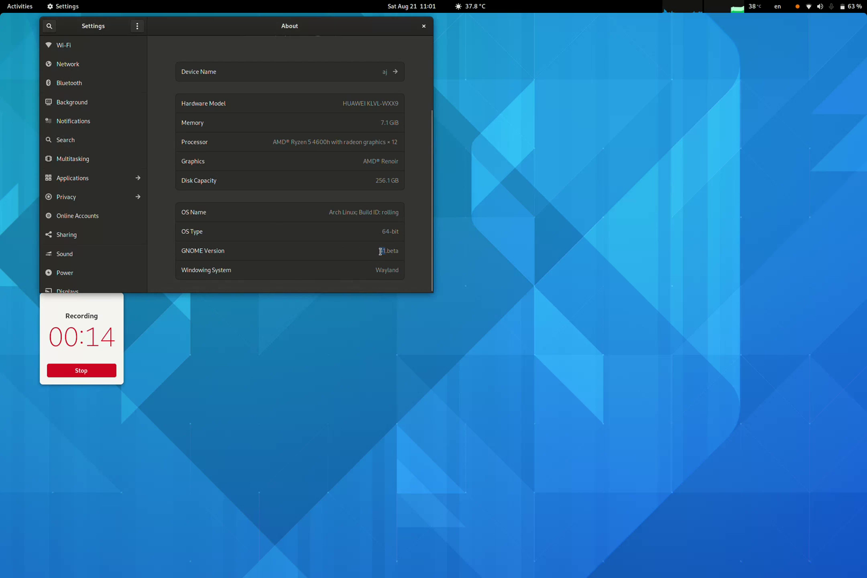
double_click(380, 251)
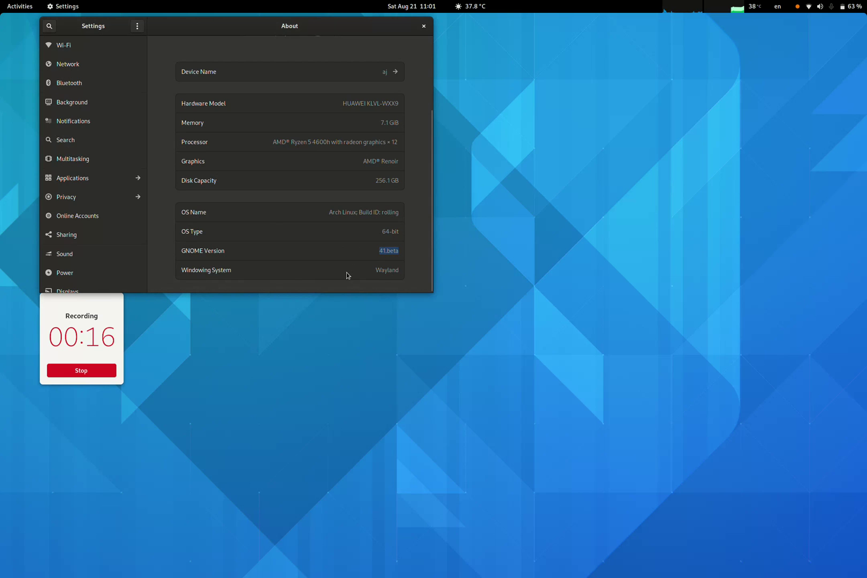
triple_click(341, 211)
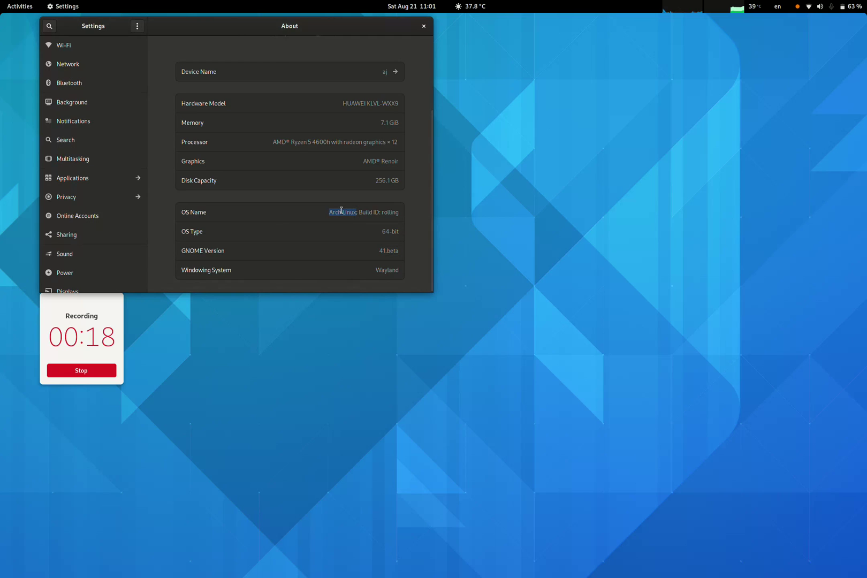
left_click(341, 211)
double_click(341, 211)
left_click(341, 210)
scroll(341, 211, "up", 3)
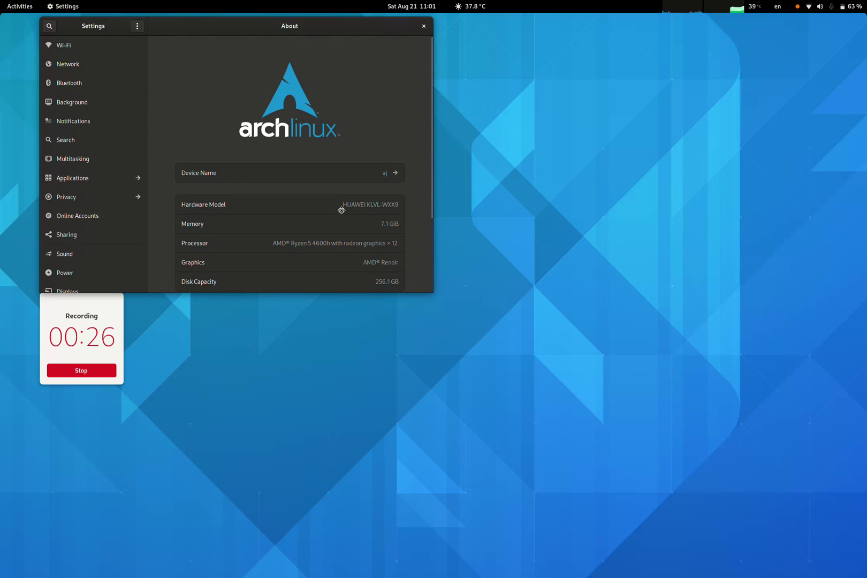
scroll(342, 212, "down", 3)
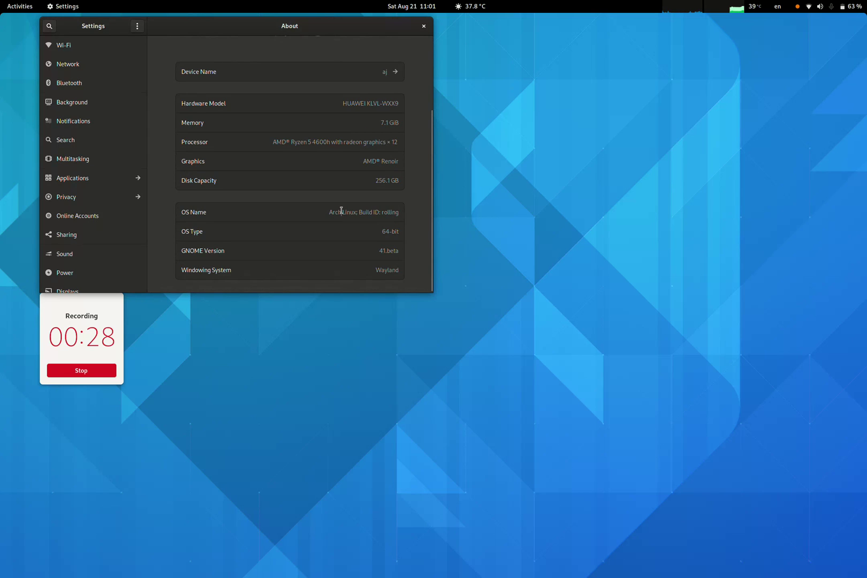
Open Terminal and print the kernel release with "uname -r".
key("super")
type("ter")
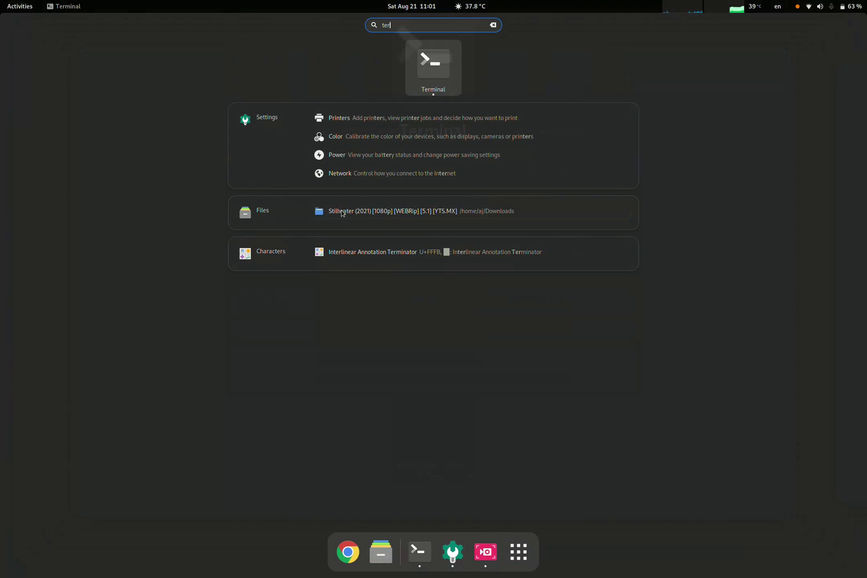
key("Return")
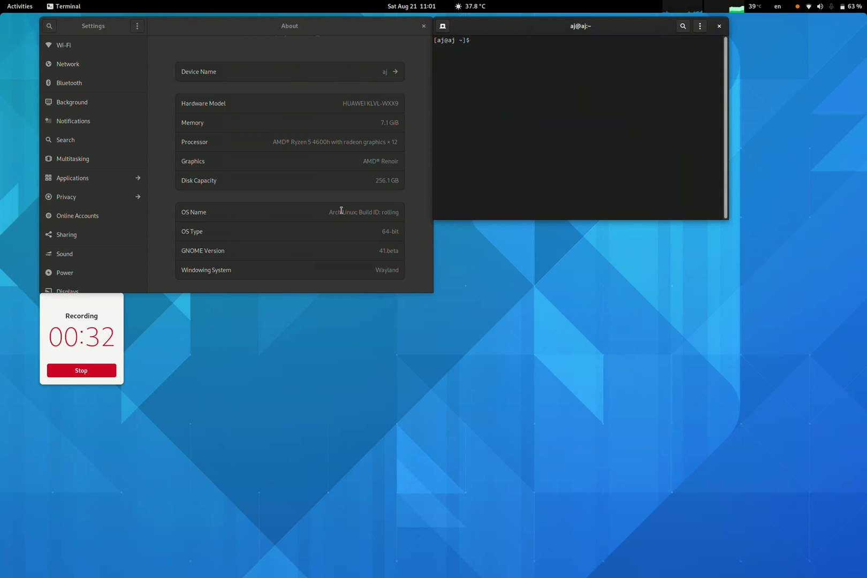
type("uname -r")
key("Return")
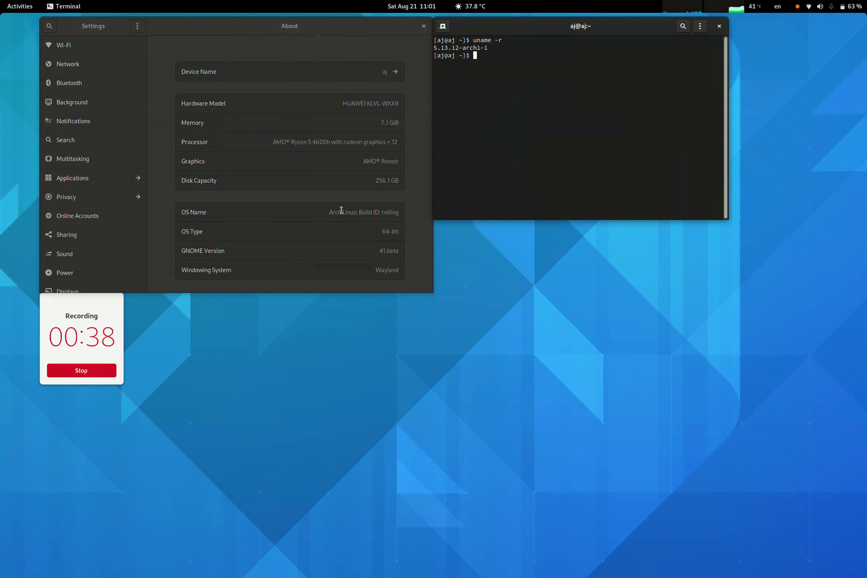
Enlarge the terminal text by two zoom levels.
left_click(700, 27)
left_click(713, 53)
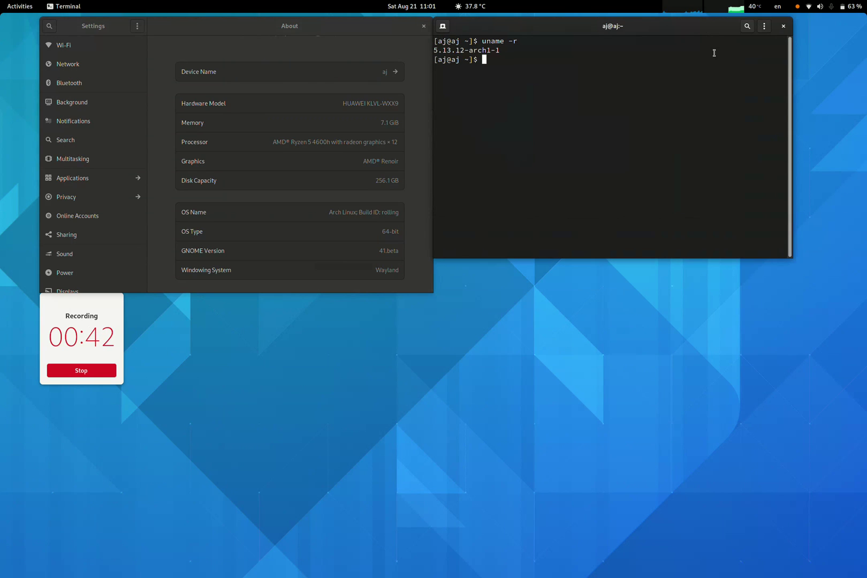
left_click(764, 26)
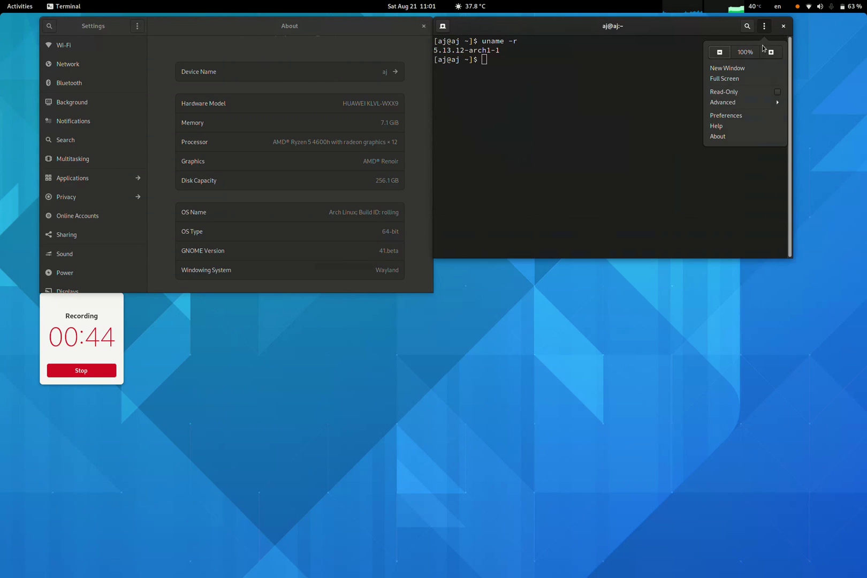
left_click(771, 51)
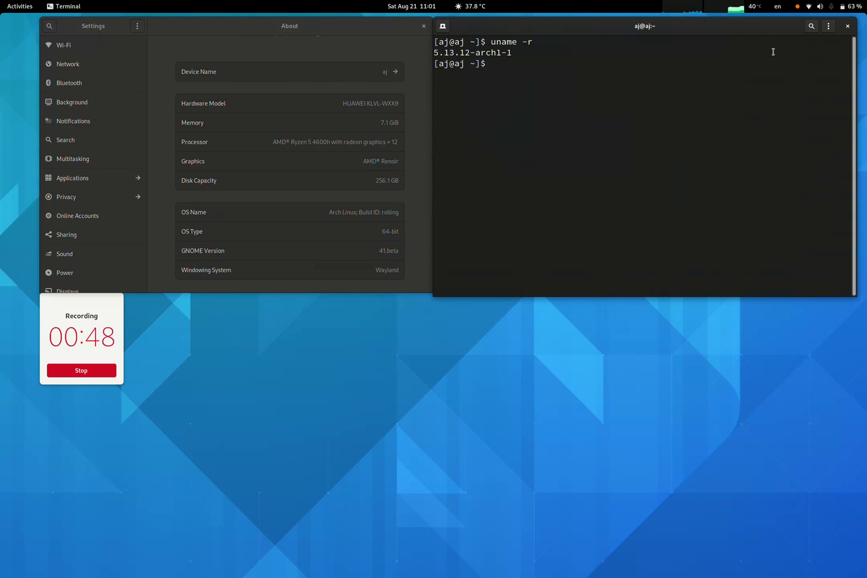
Return to the Settings window and review the system details on the About page.
left_click(359, 143)
scroll(360, 145, "up", 3)
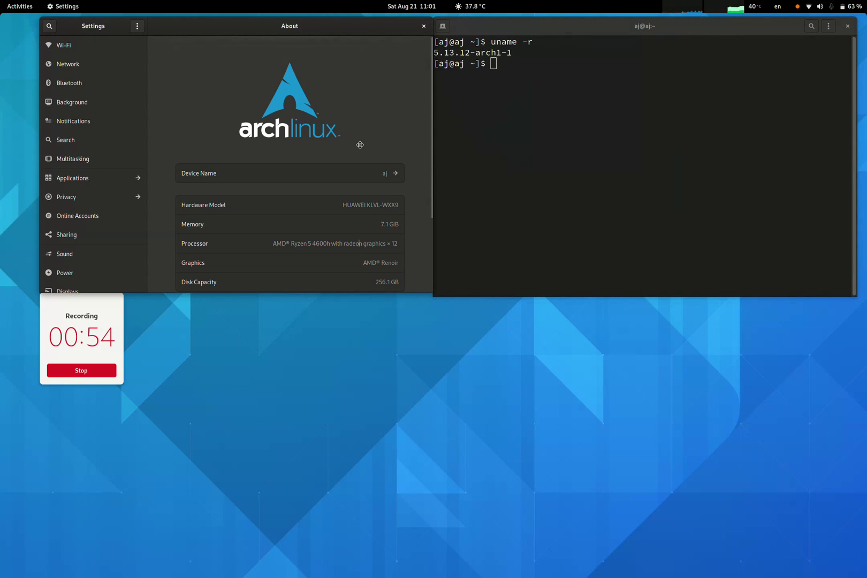
scroll(360, 144, "down", 3)
scroll(360, 144, "up", 3)
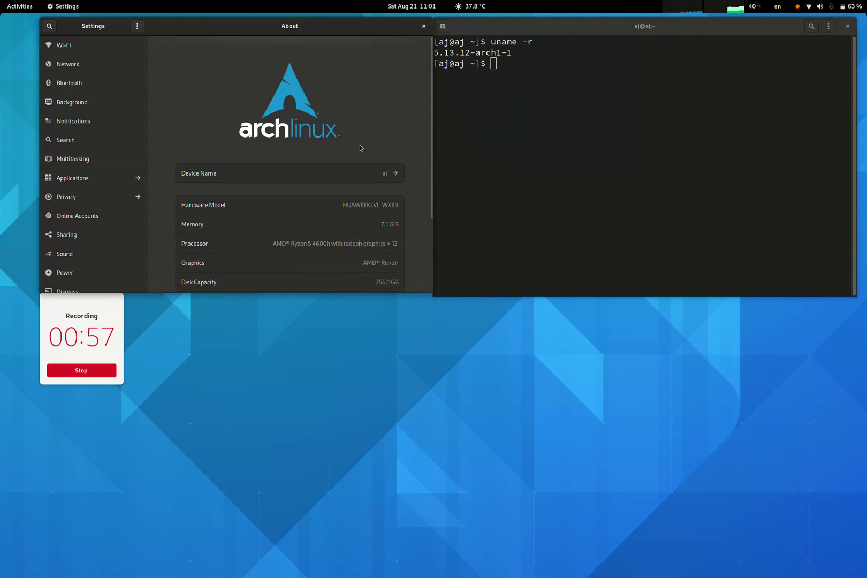
Review the Multitasking options from General to Application Switching, and close the Settings window.
left_click(131, 167)
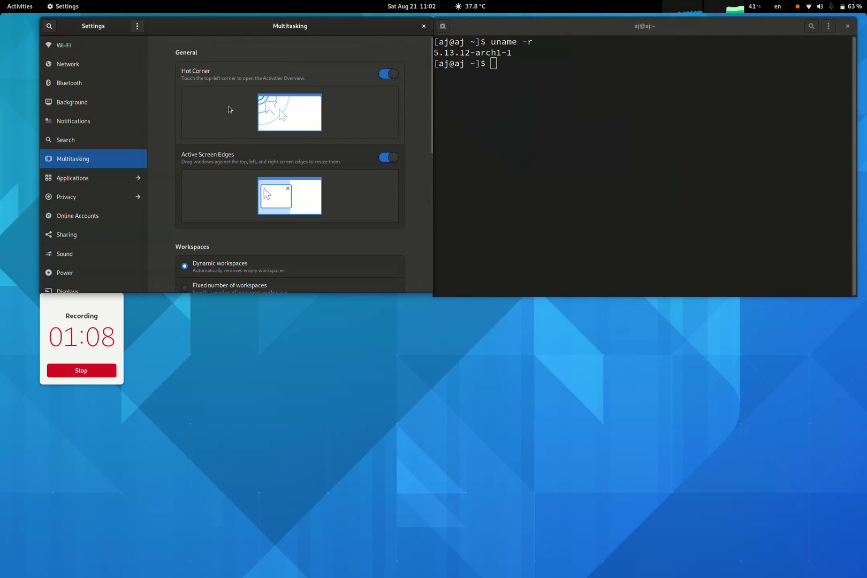
scroll(347, 238, "down", 9)
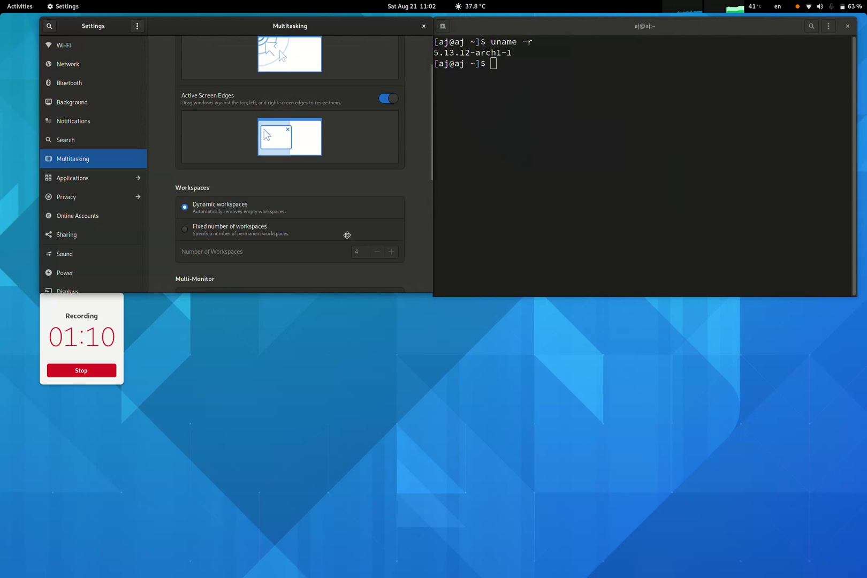
scroll(346, 235, "down", 3)
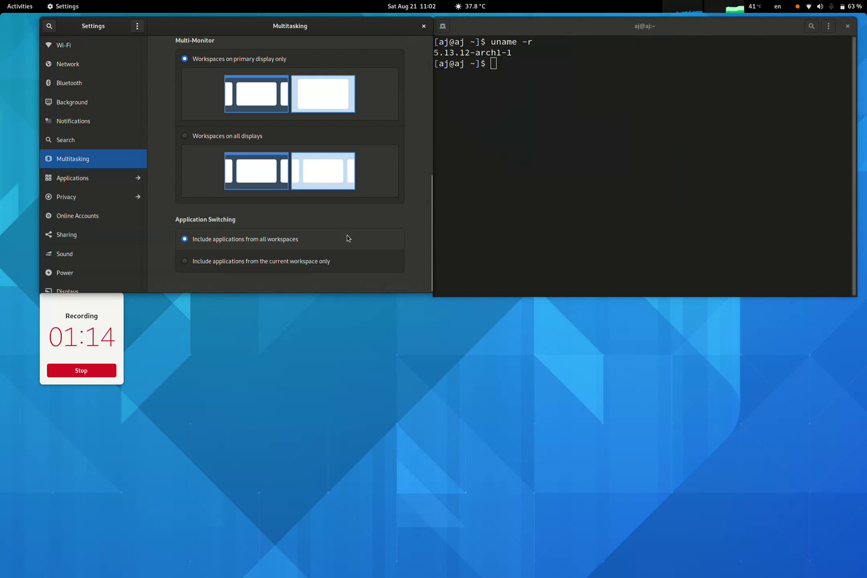
scroll(347, 235, "up", 12)
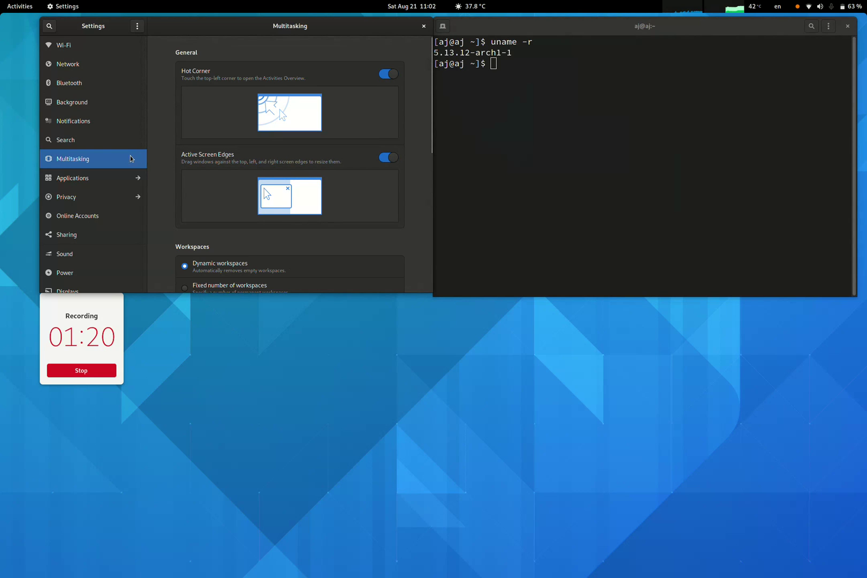
scroll(120, 157, "down", 5)
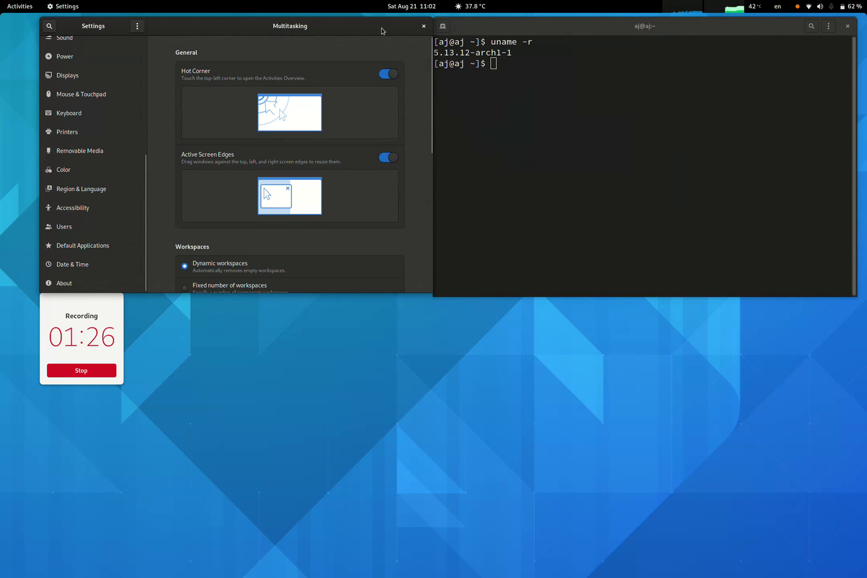
left_click(423, 26)
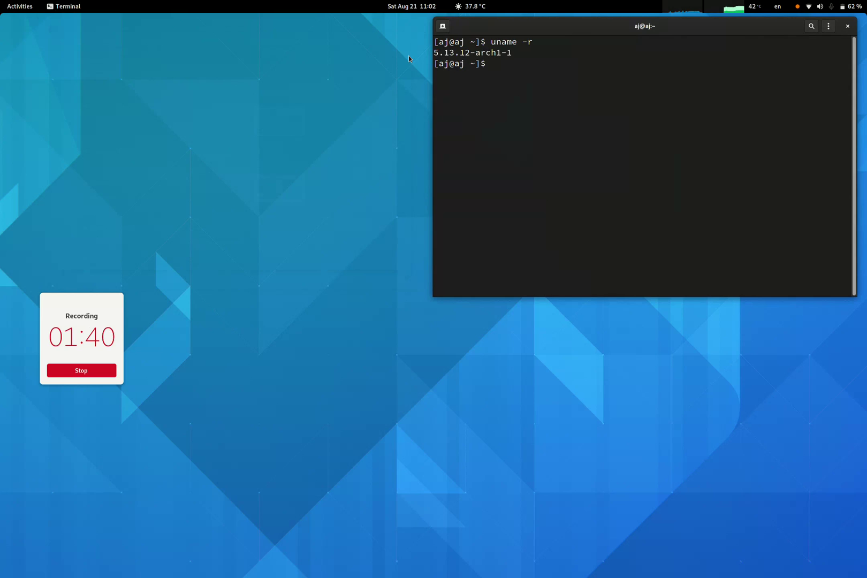
Show the Activities overview and the full application grid, and return to the desktop with the terminal.
key("super")
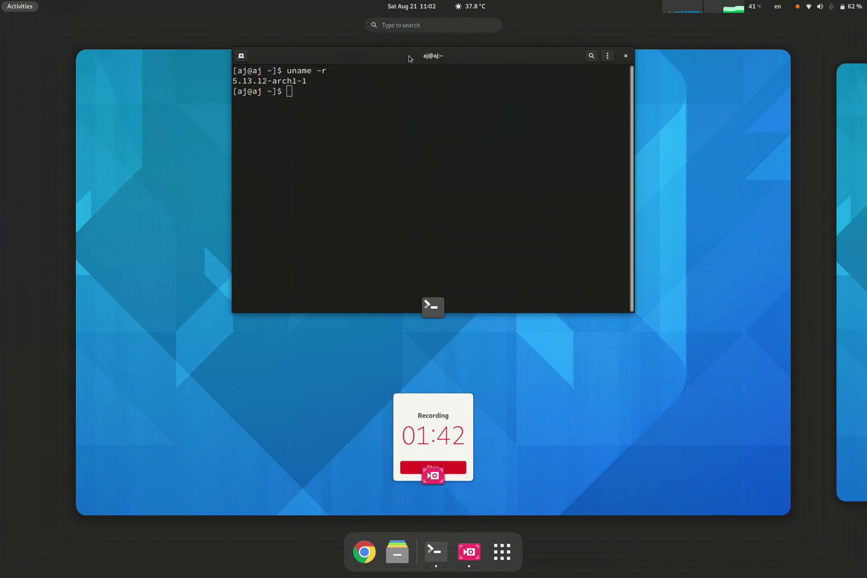
key("super")
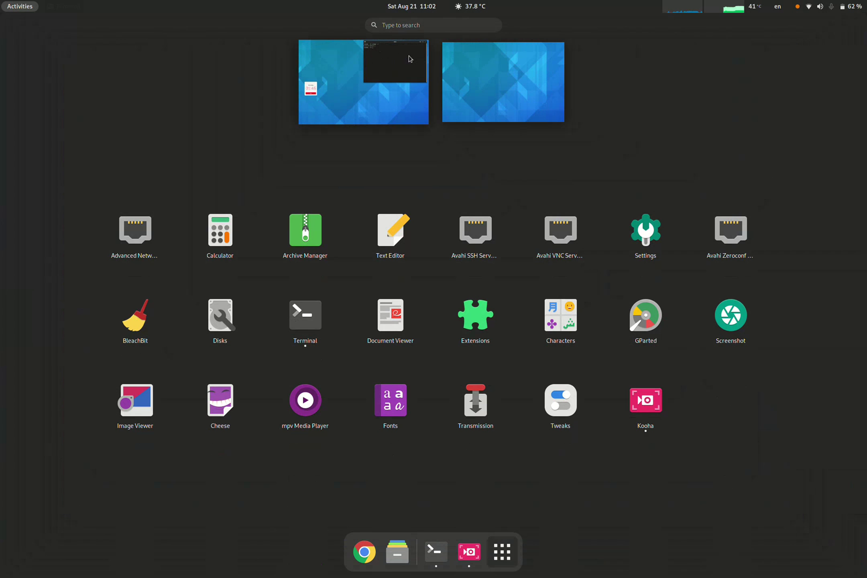
left_click(409, 59)
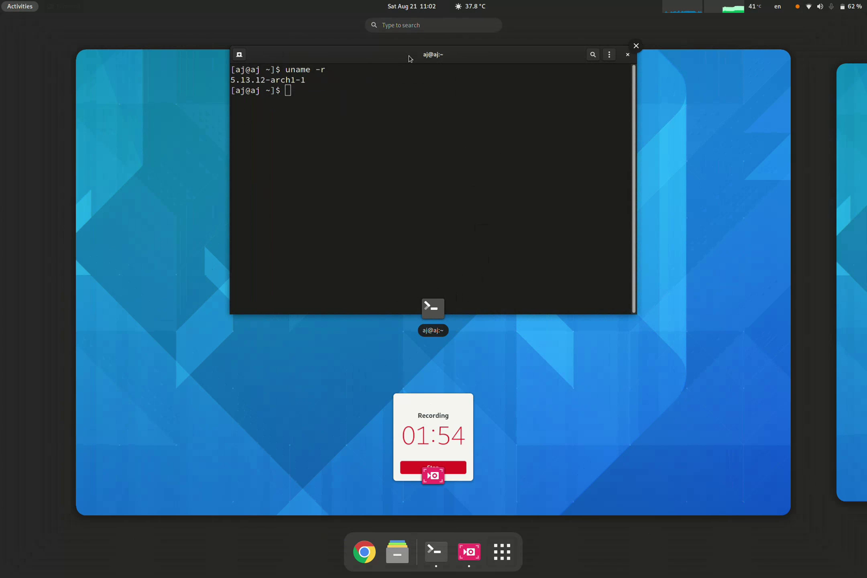
left_click(409, 57)
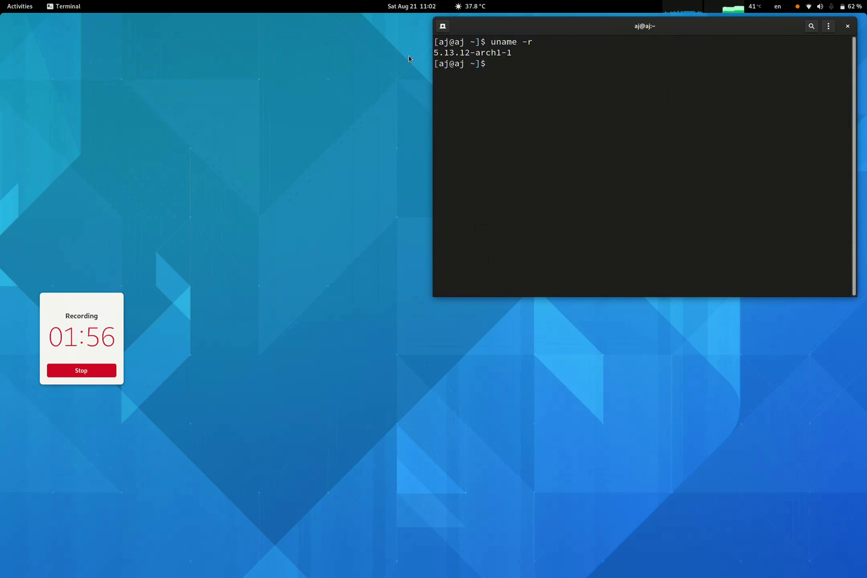
key("super")
key("super")
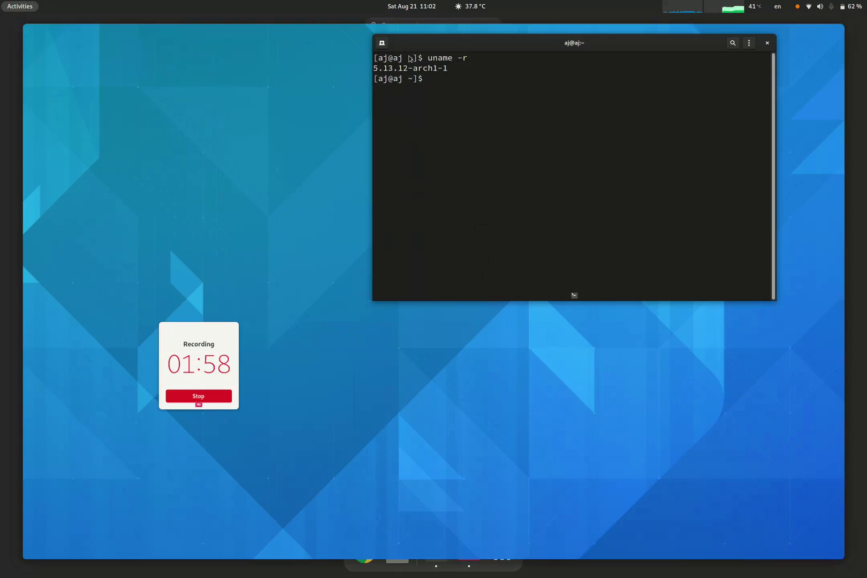
key("super")
key("super")
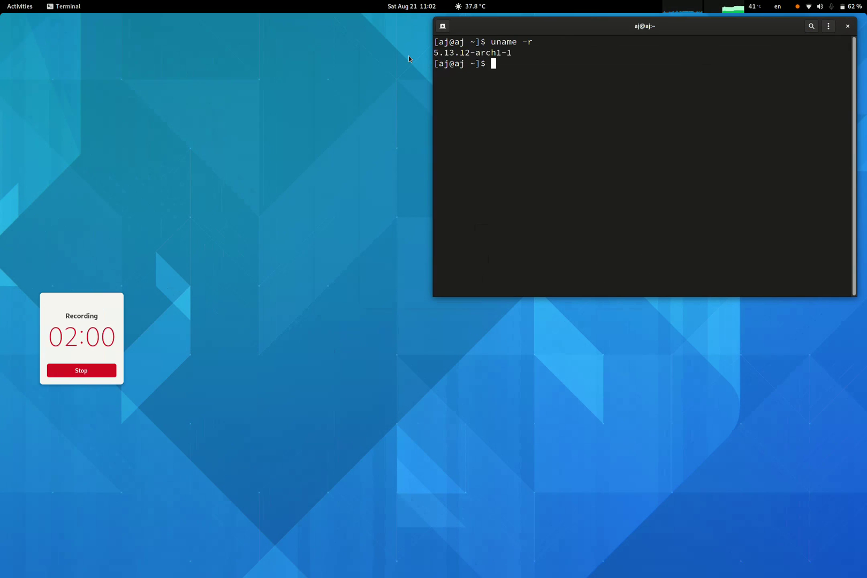
Switch back and forth between the first and second workspaces, ending on the one with the terminal.
key("ctrl+alt+Right")
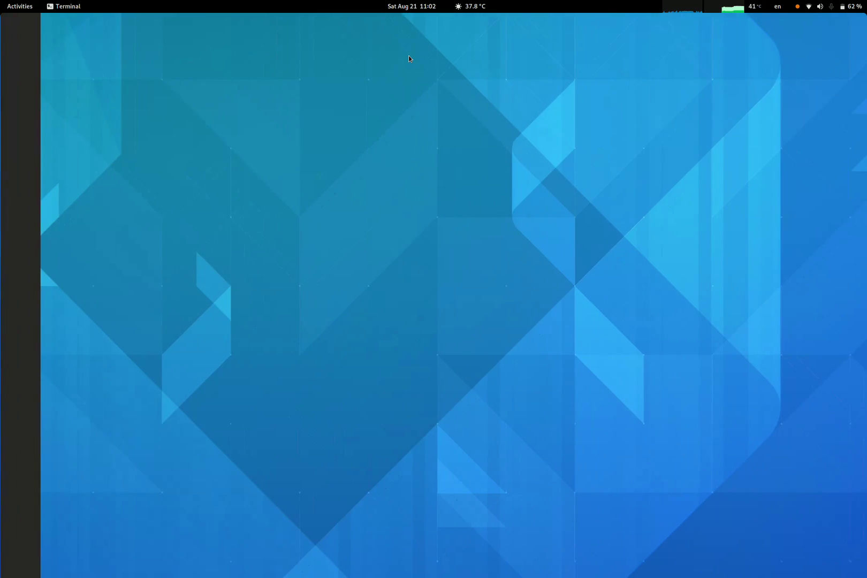
key("ctrl+alt+Left")
key("ctrl+alt+Right")
key("ctrl+alt+Left")
key("ctrl+alt+Right")
key("ctrl+alt+Left")
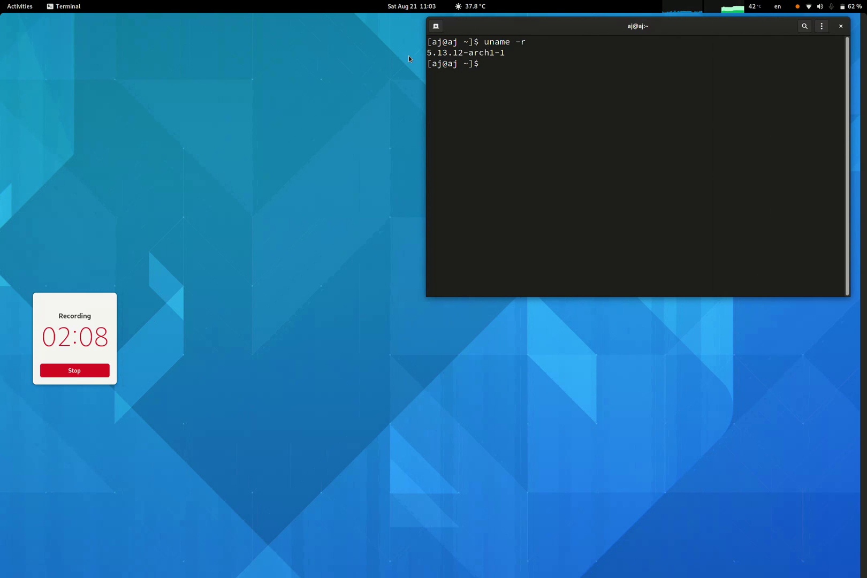
key("ctrl+alt+Right")
key("ctrl+alt+Left")
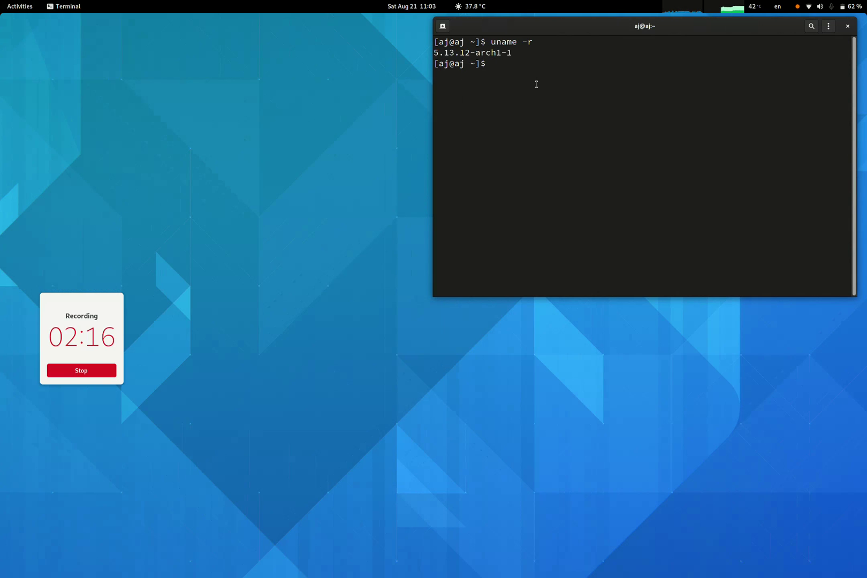
List the foreign packages with "yay -Qm" and examine the names and versions of the installed GNOME git packages.
type("yay -Qm")
key("Return")
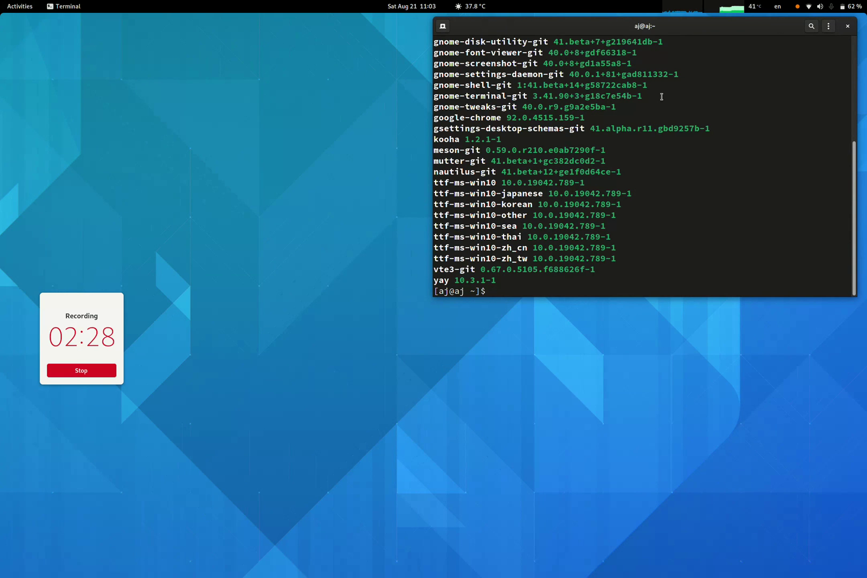
scroll(661, 97, "up", 5)
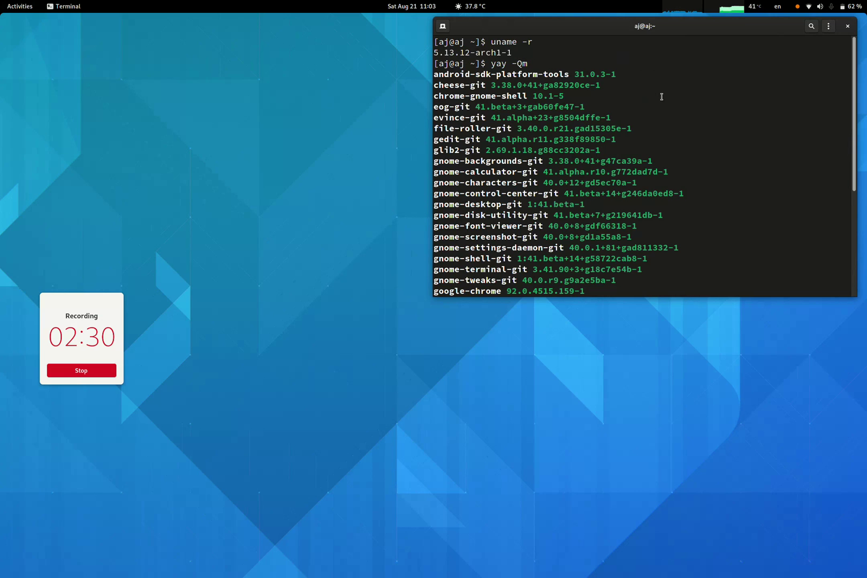
scroll(661, 96, "down", 1)
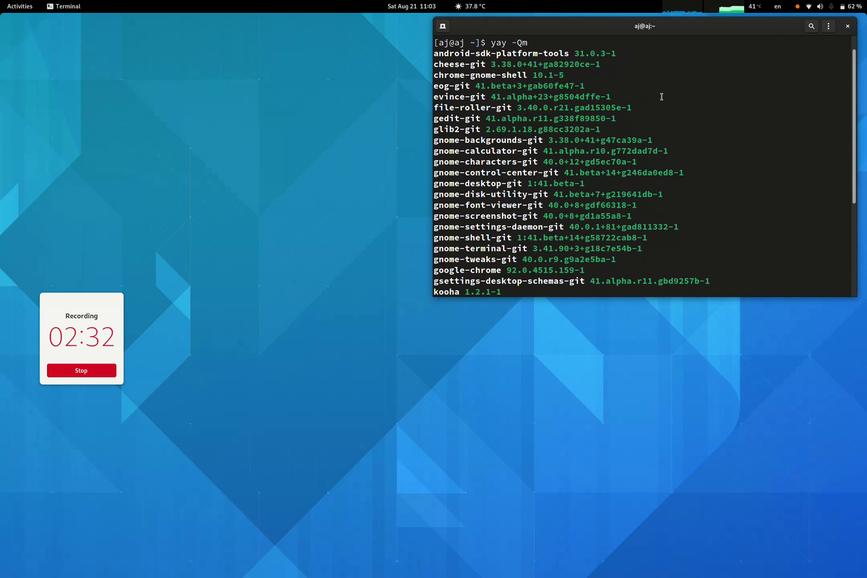
scroll(661, 96, "down", 1)
scroll(662, 97, "down", 1)
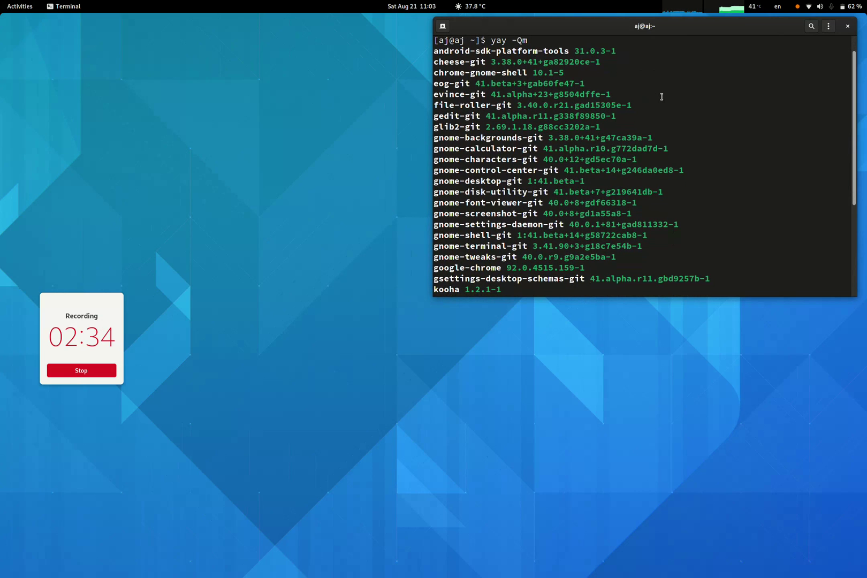
scroll(662, 96, "down", 1)
scroll(661, 97, "down", 2)
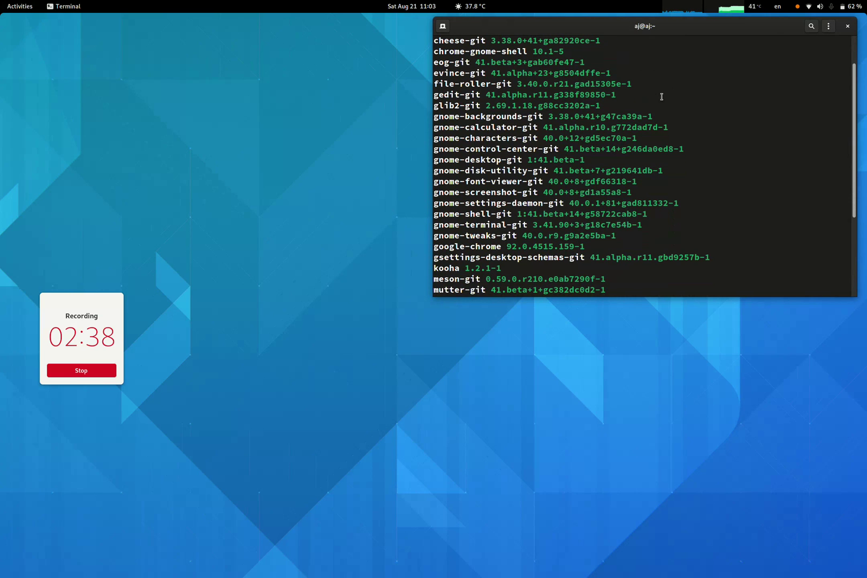
scroll(662, 97, "down", 5)
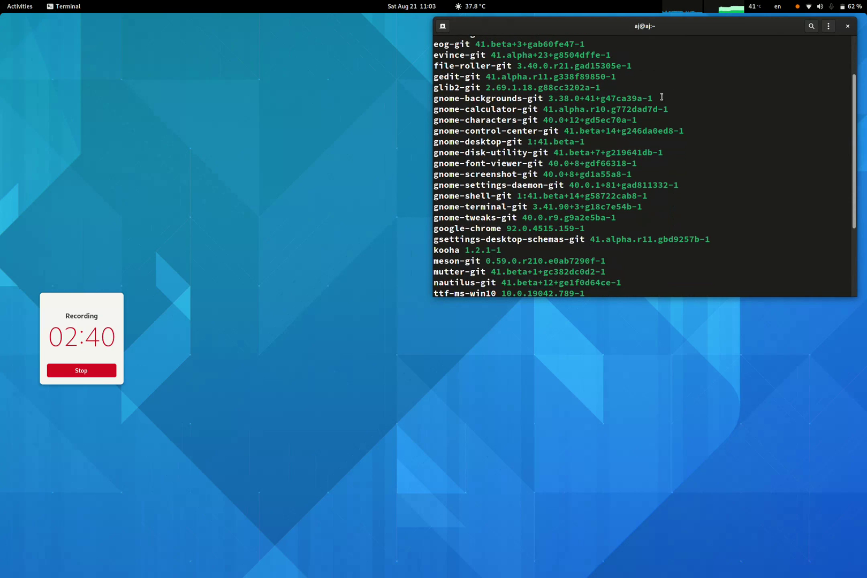
Read the foreign package list through to its end, and open Calculator from the application grid.
scroll(661, 96, "down", 5)
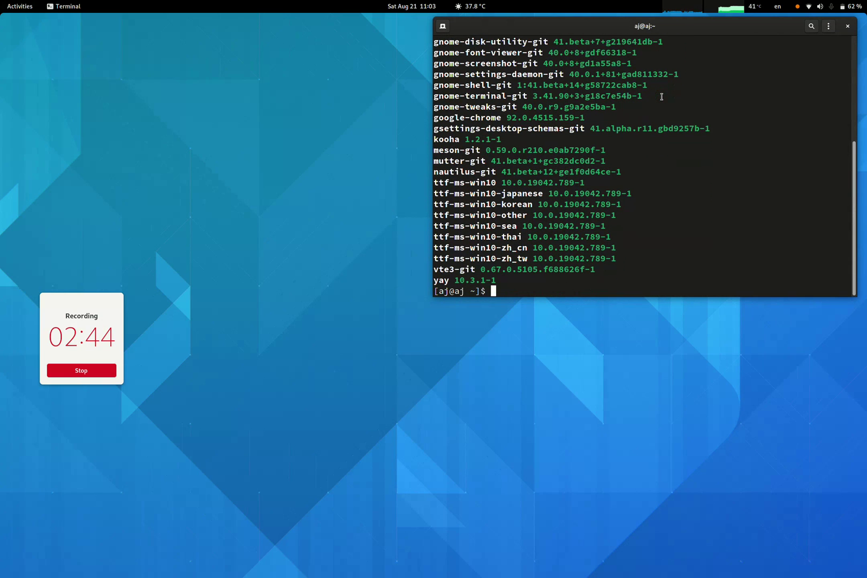
scroll(662, 96, "up", 1)
key("super")
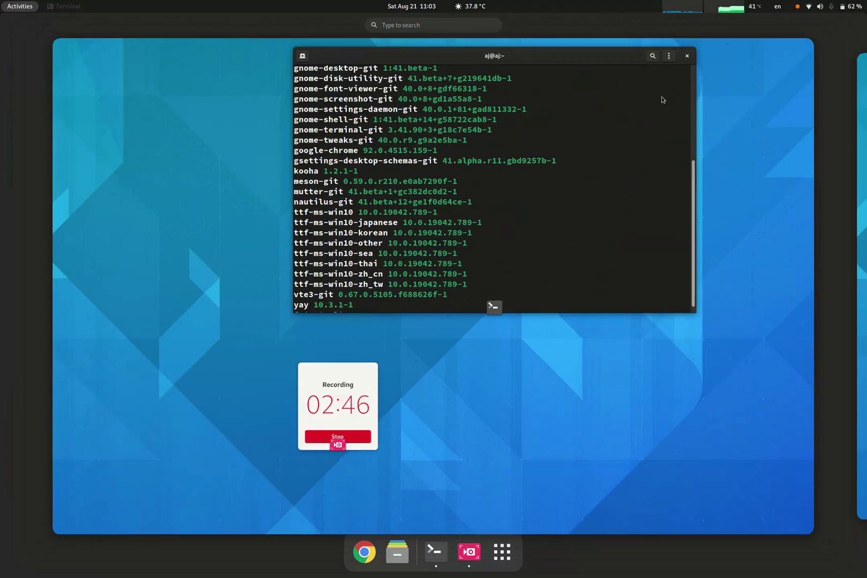
key("super")
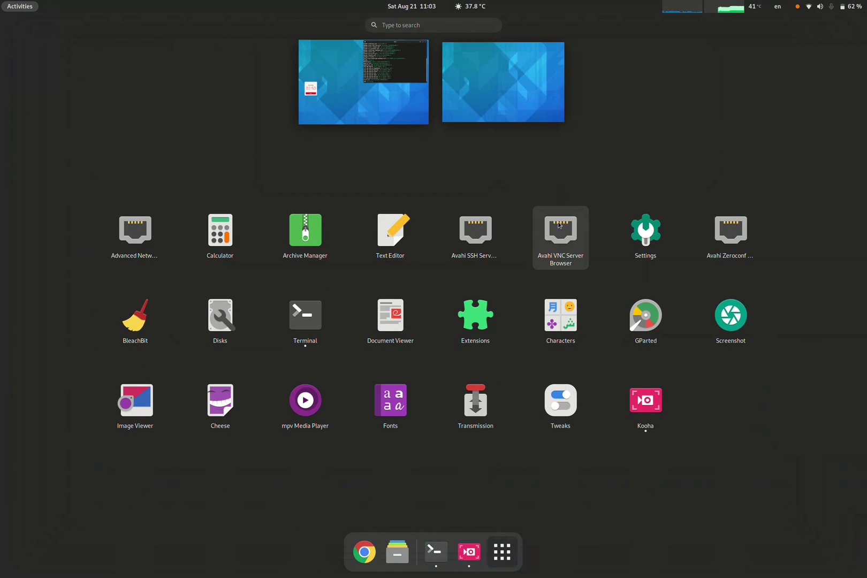
left_click(229, 238)
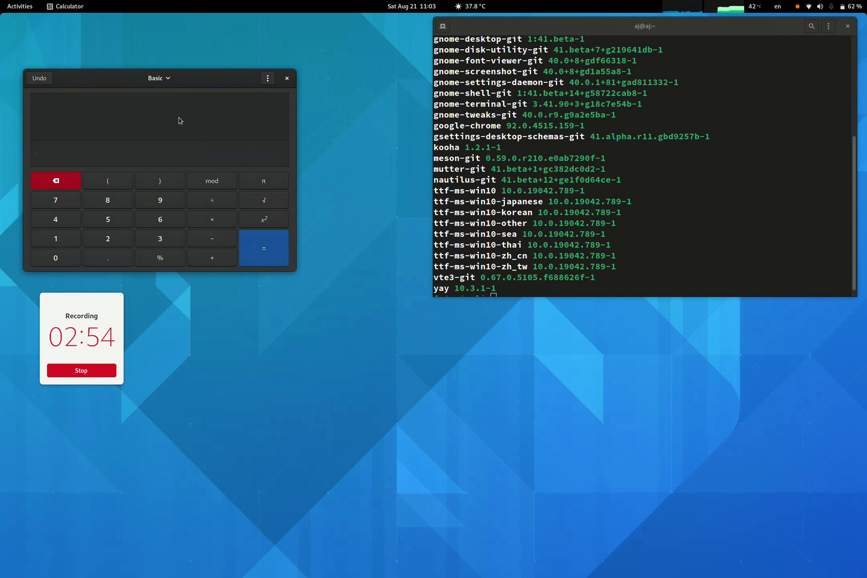
Show Calculator's Advanced and Keyboard modes, return it to Basic mode, and close it.
left_click(154, 80)
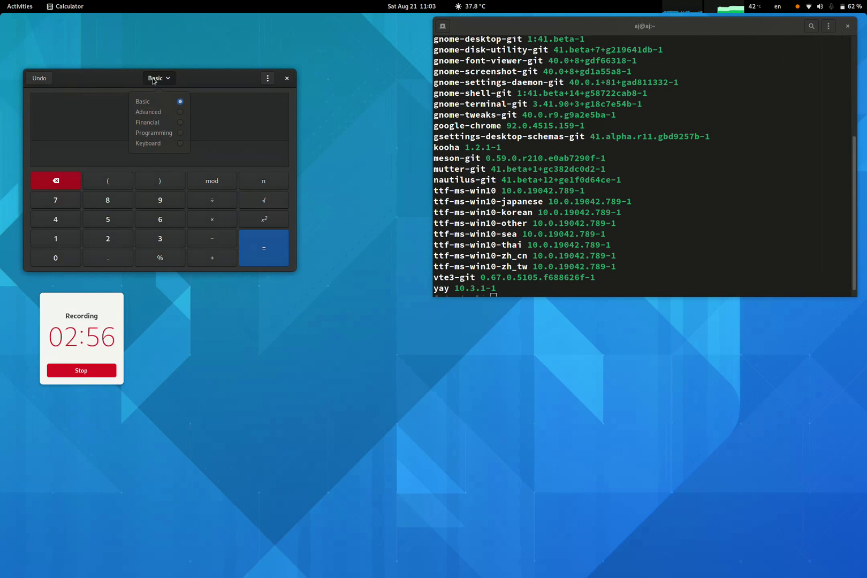
left_click(152, 114)
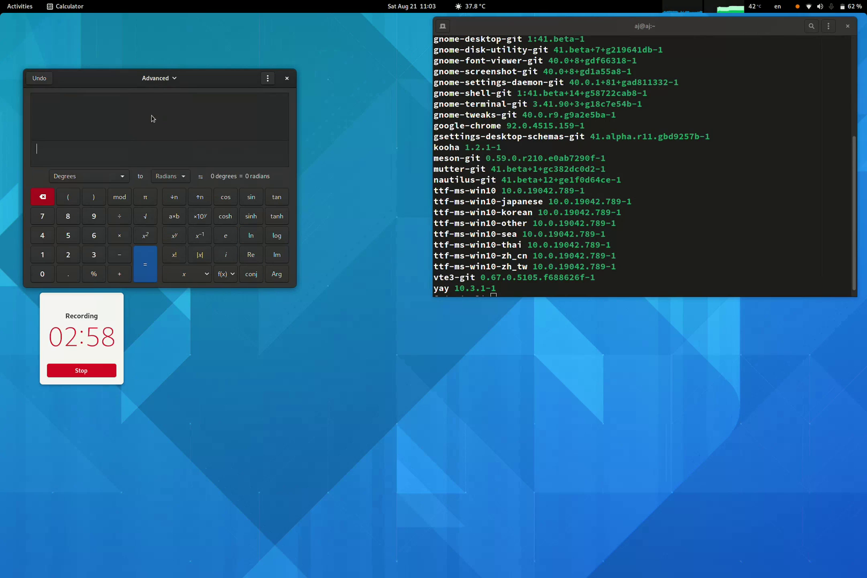
left_click(157, 79)
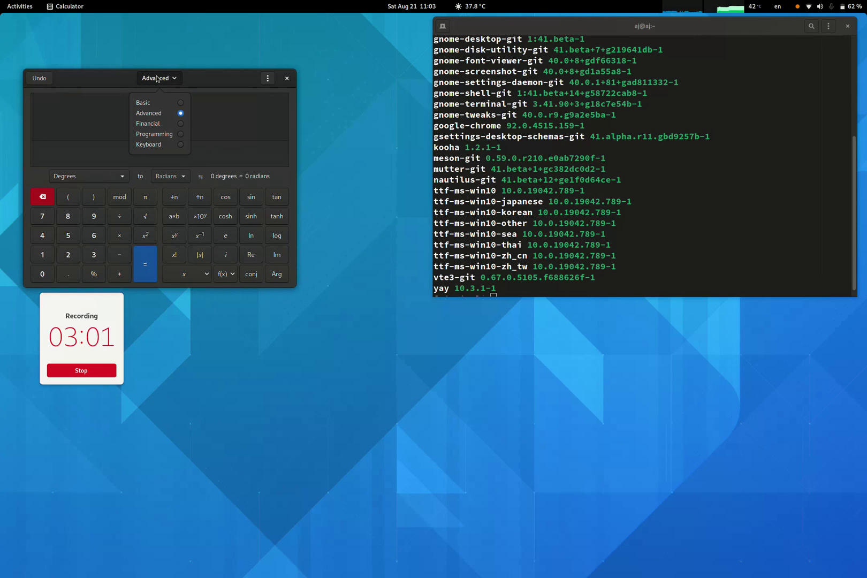
left_click(153, 146)
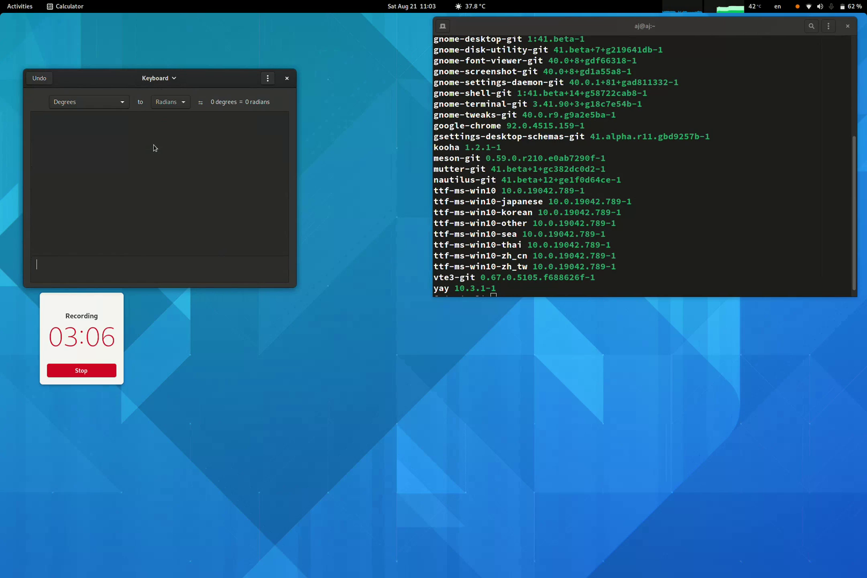
left_click(140, 80)
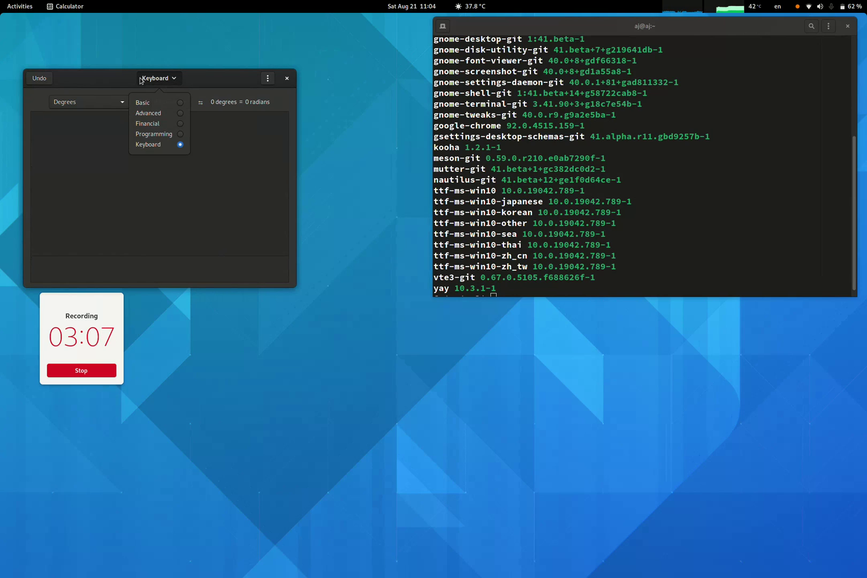
left_click(153, 104)
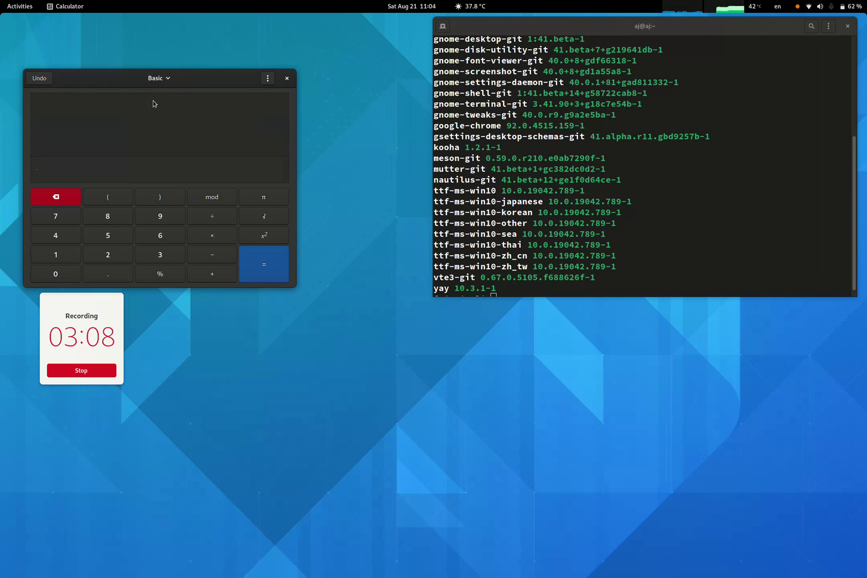
left_click(287, 79)
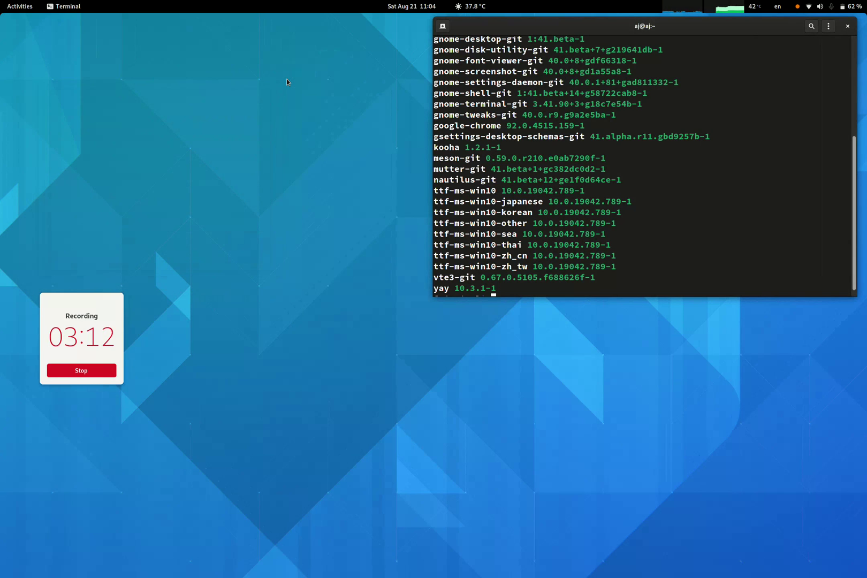
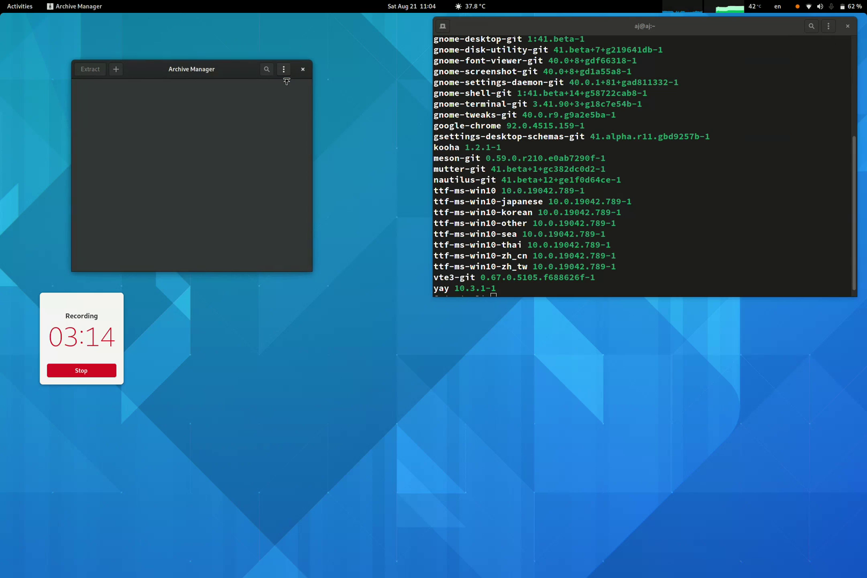
Open Text Editor from the application grid to show a blank document, and close both it and Archive Manager.
key("super")
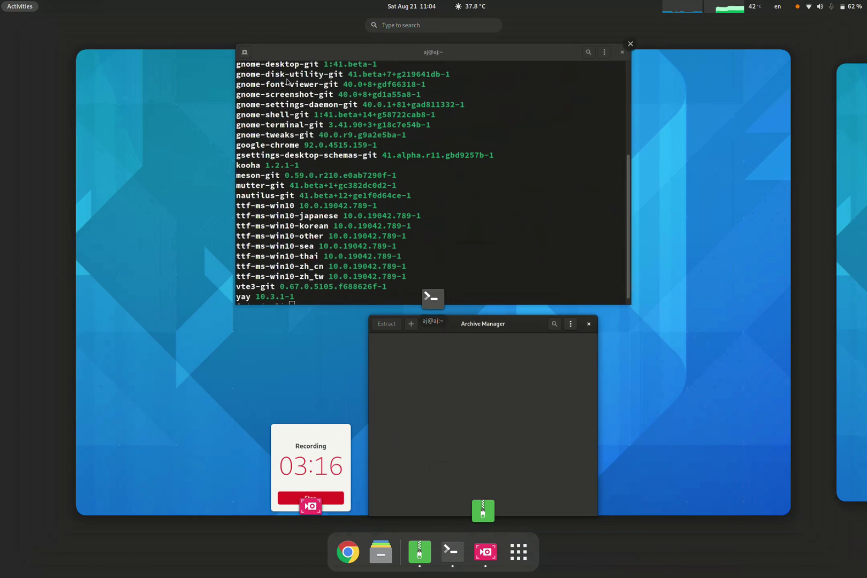
key("super")
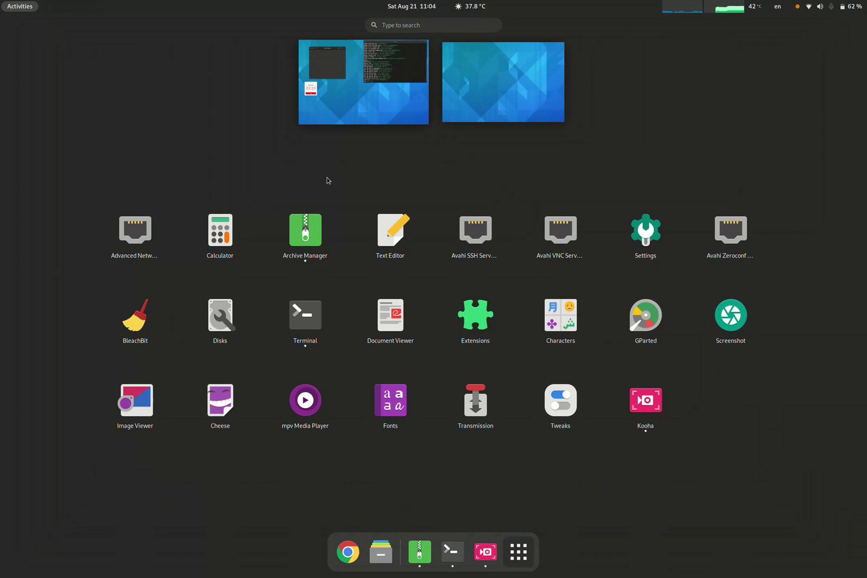
left_click(396, 224)
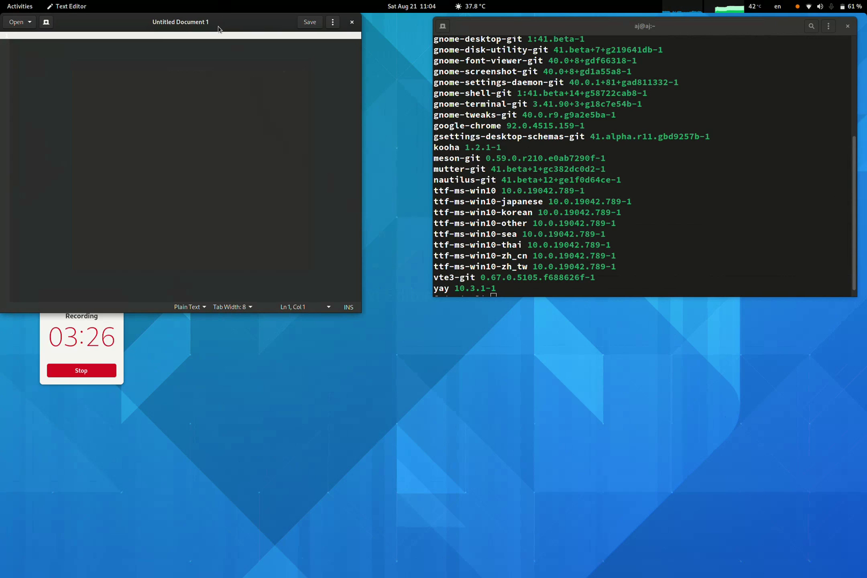
left_click(352, 22)
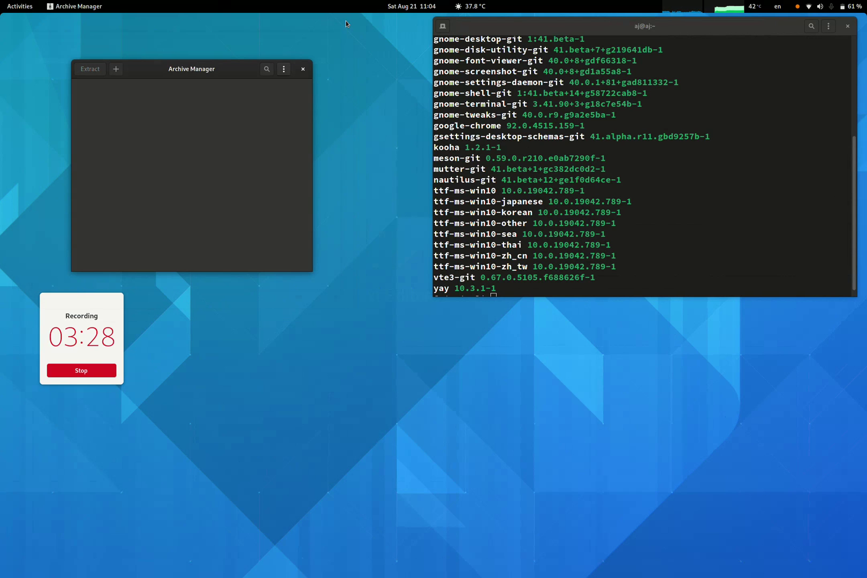
left_click(303, 69)
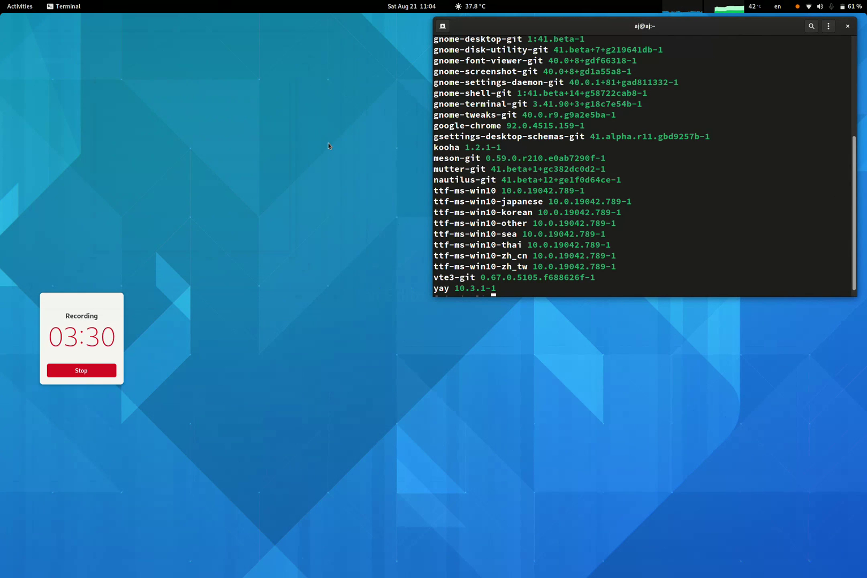
Open Disks from the application grid, view the 256 GB disk's details and partitions, and close Disks.
key("super")
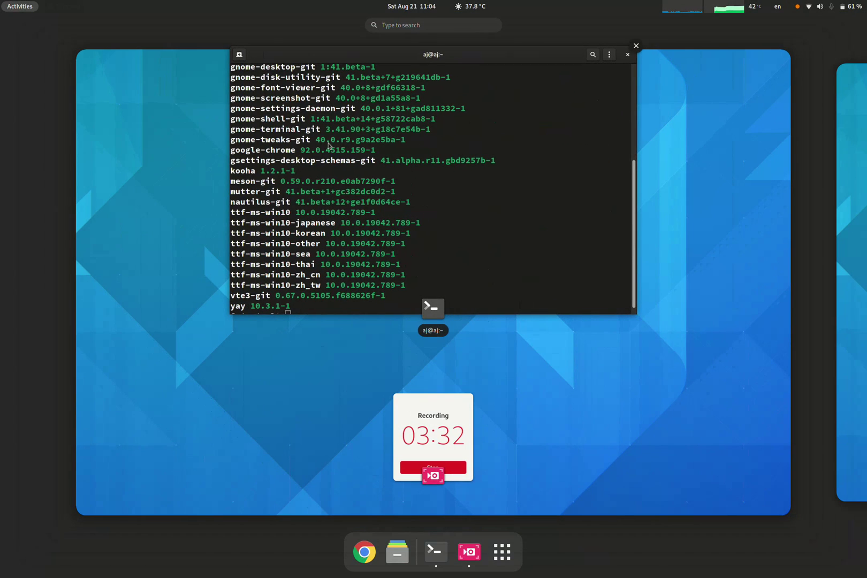
key("super")
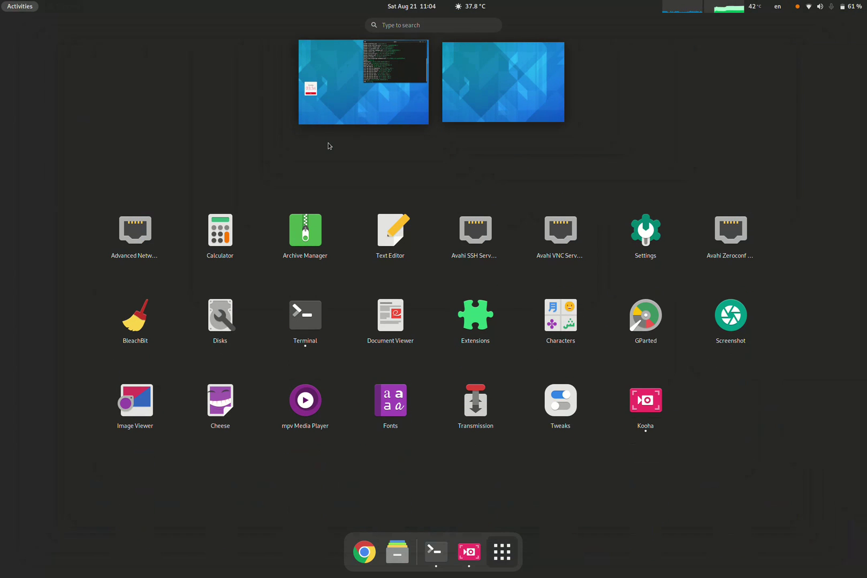
left_click(217, 320)
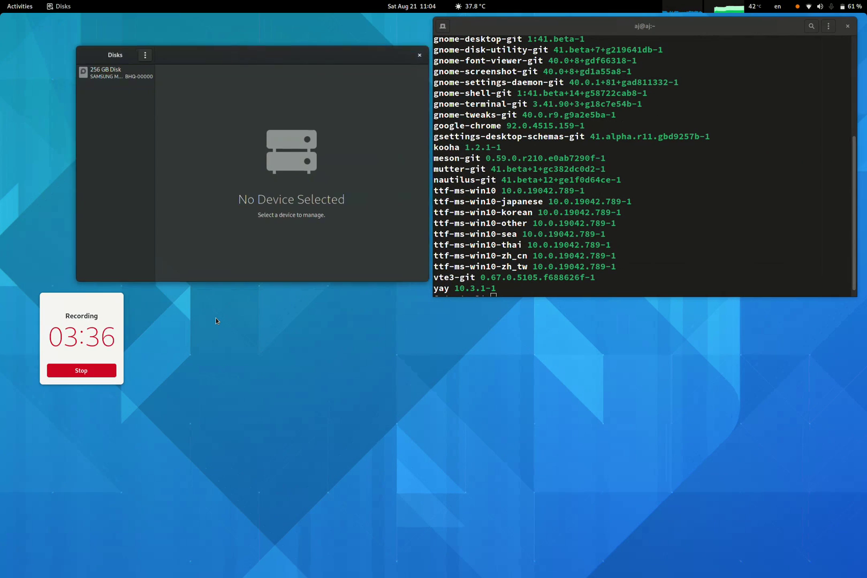
left_click(122, 68)
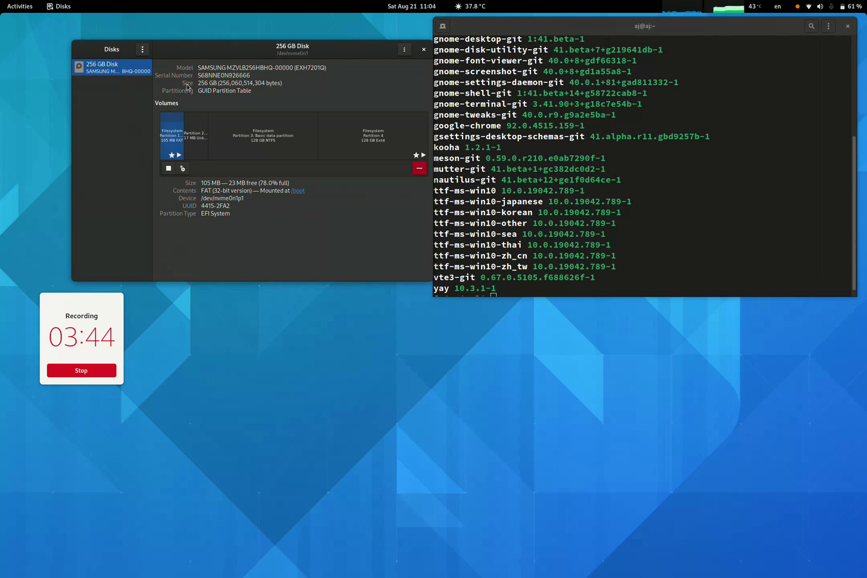
left_click(424, 52)
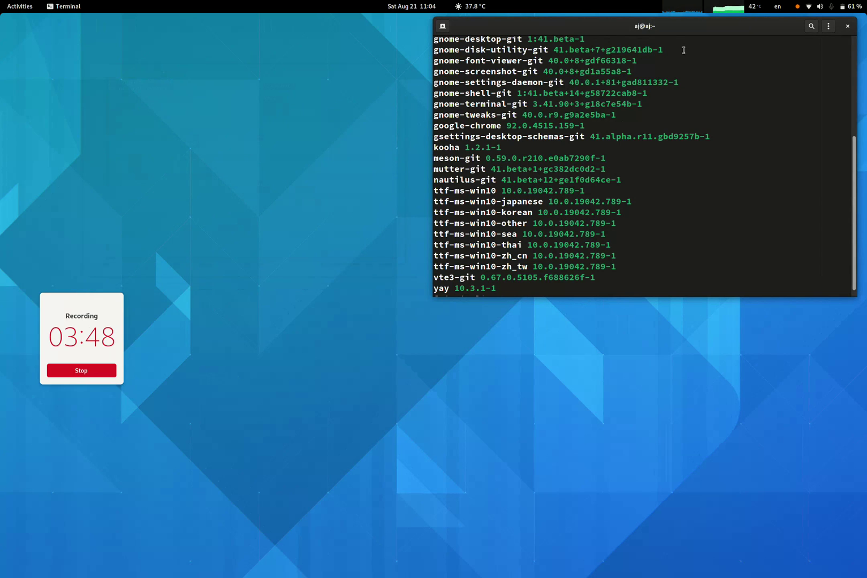
Open a second tab in the terminal window and close it again.
left_click(443, 26)
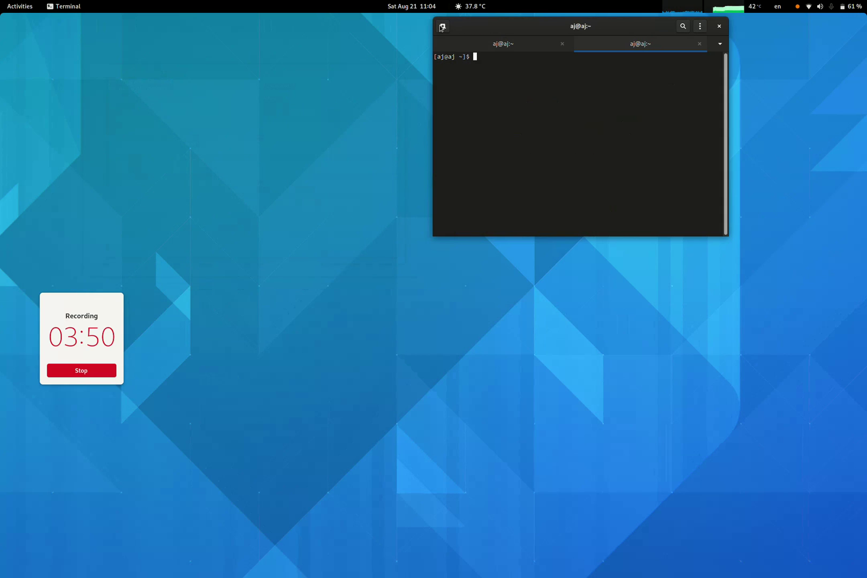
left_click(700, 44)
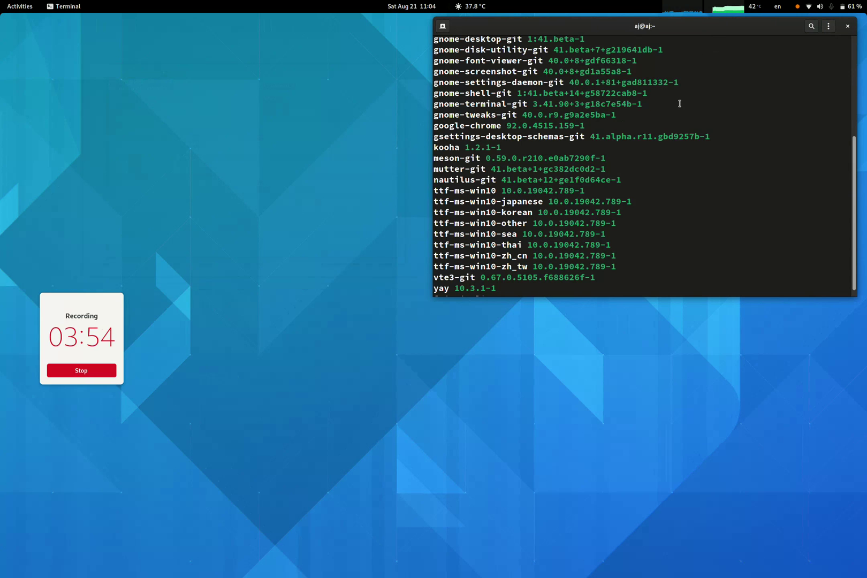
Open Document Viewer from the full application grid.
key("super")
key("super")
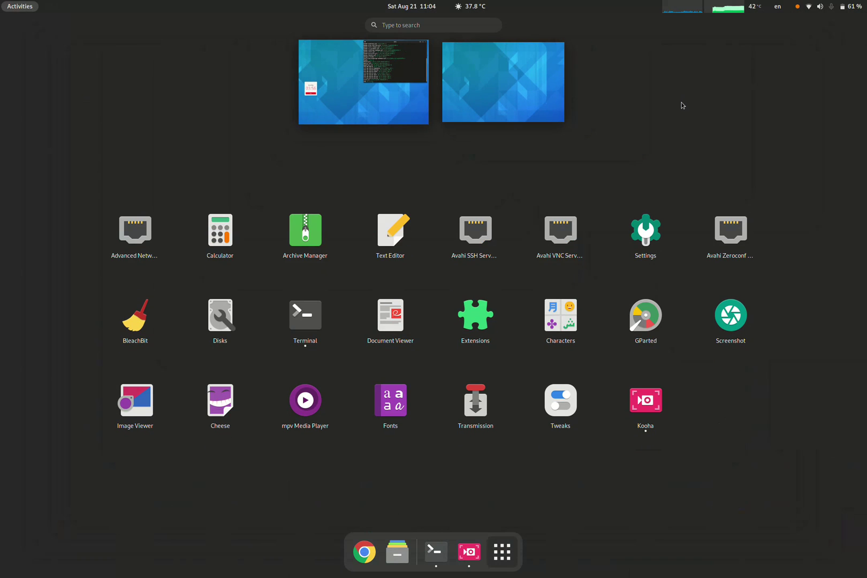
left_click(395, 342)
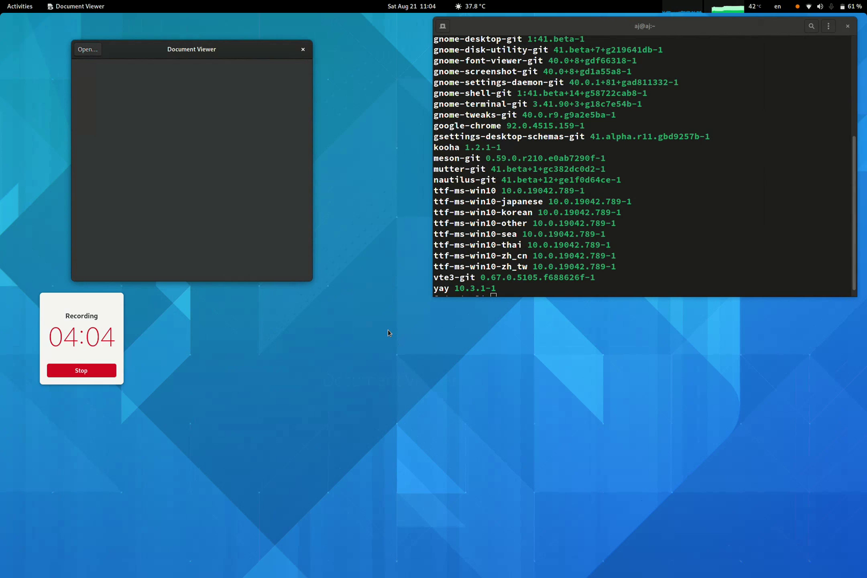
Open Characters from the application grid to show the Smileys & People emojis, and close it.
key("super")
key("super")
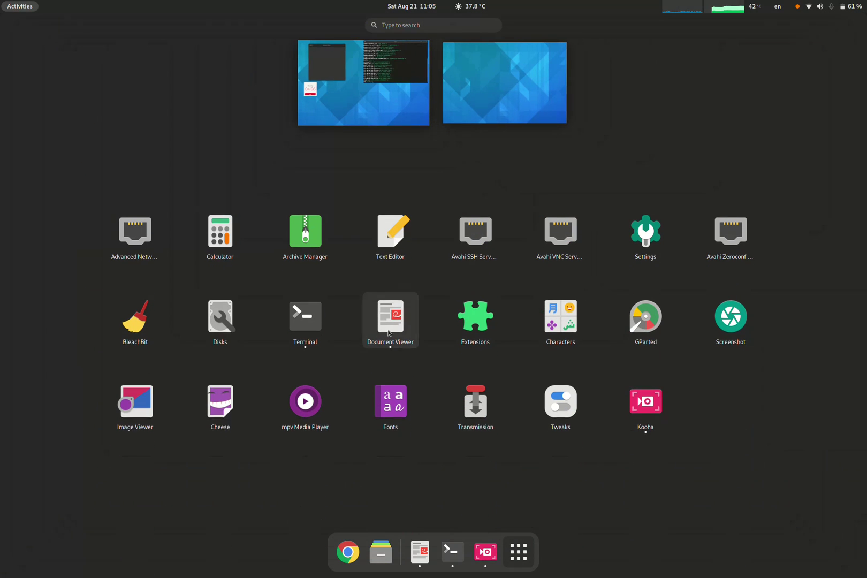
left_click(558, 327)
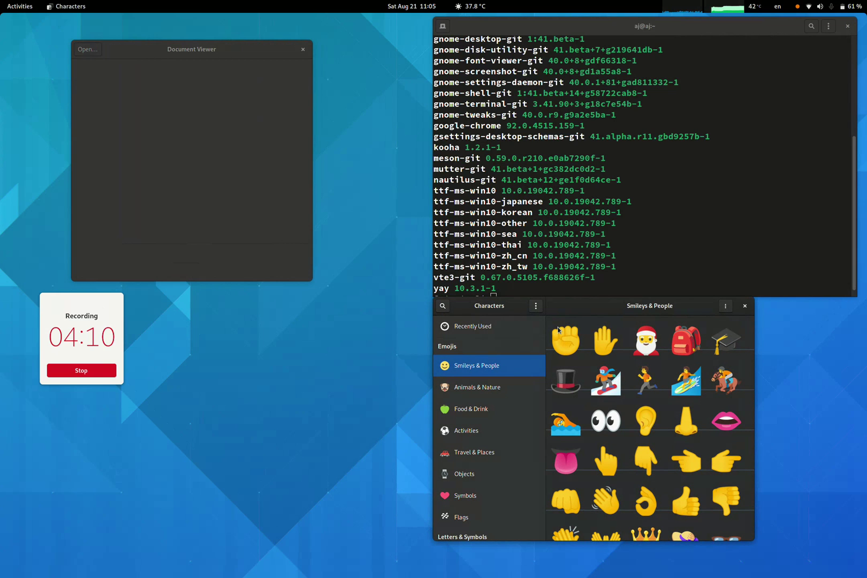
left_click(745, 306)
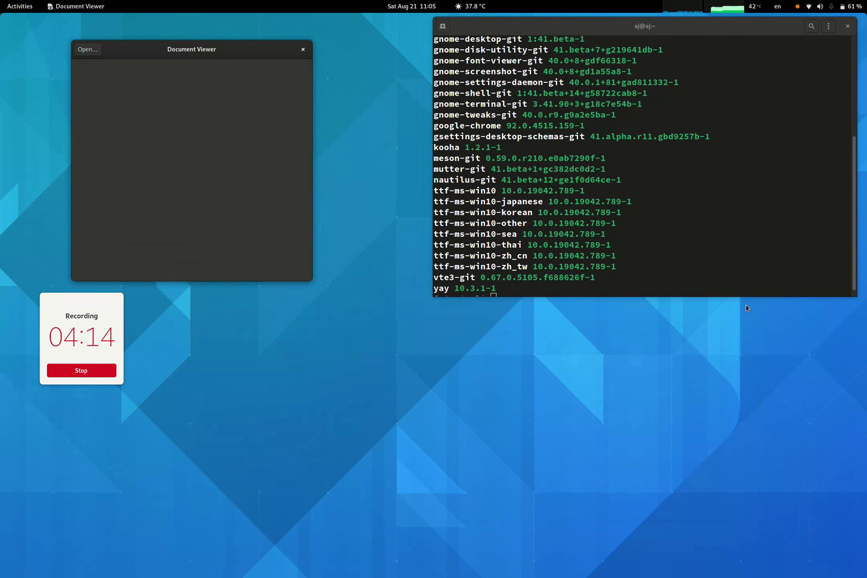
Open Screenshot from the application grid, review its capture area, pointer and delay options, and close it.
key("super")
key("super")
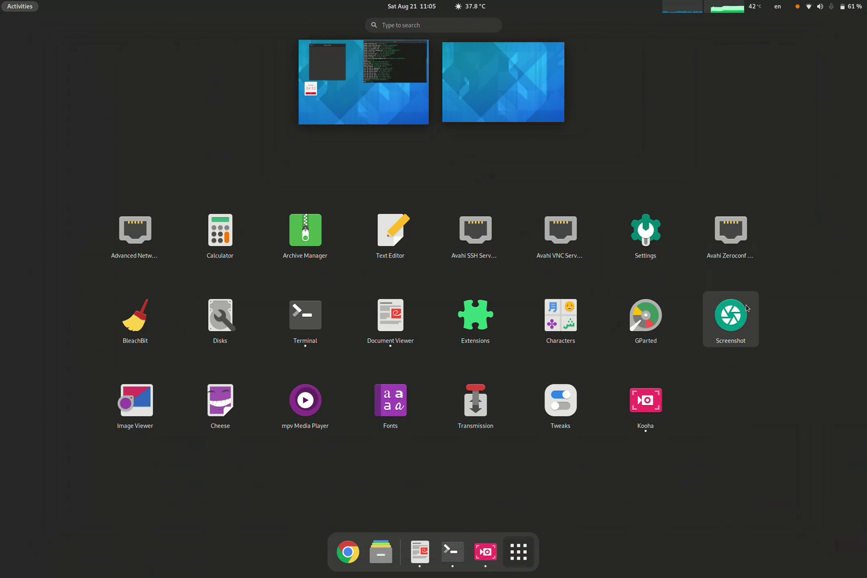
left_click(728, 320)
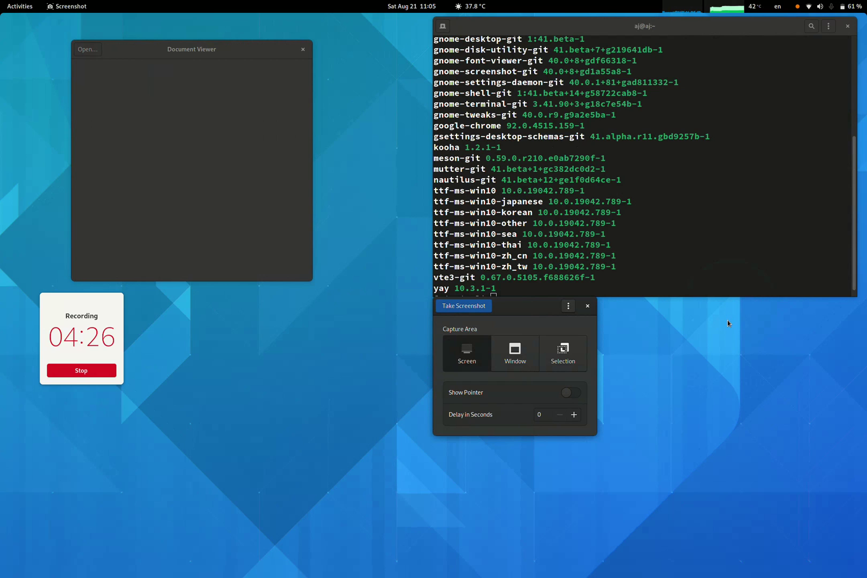
left_click(589, 308)
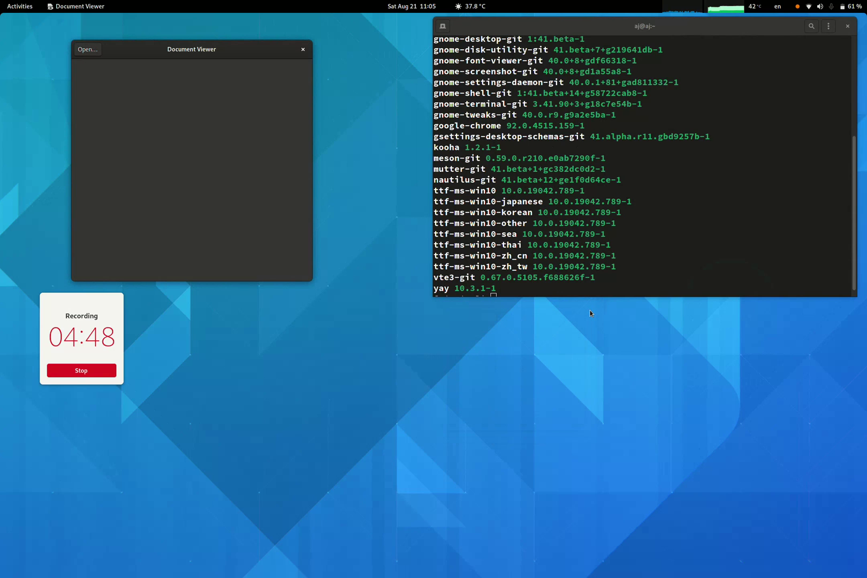
Open Image Viewer from the full application grid.
key("super")
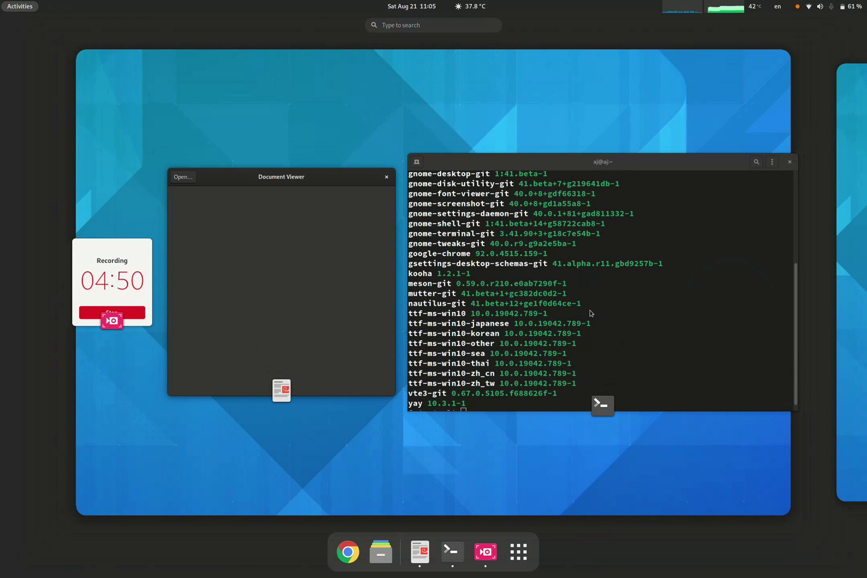
key("super")
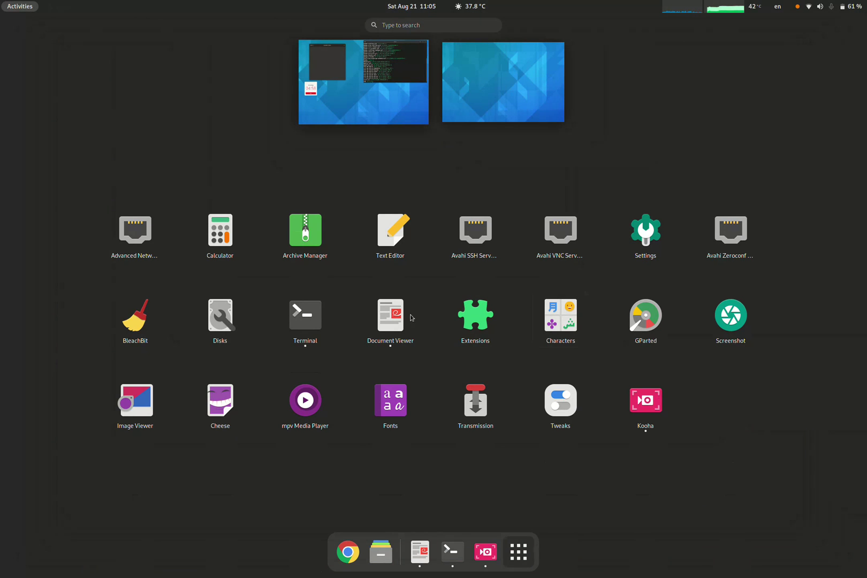
left_click(151, 393)
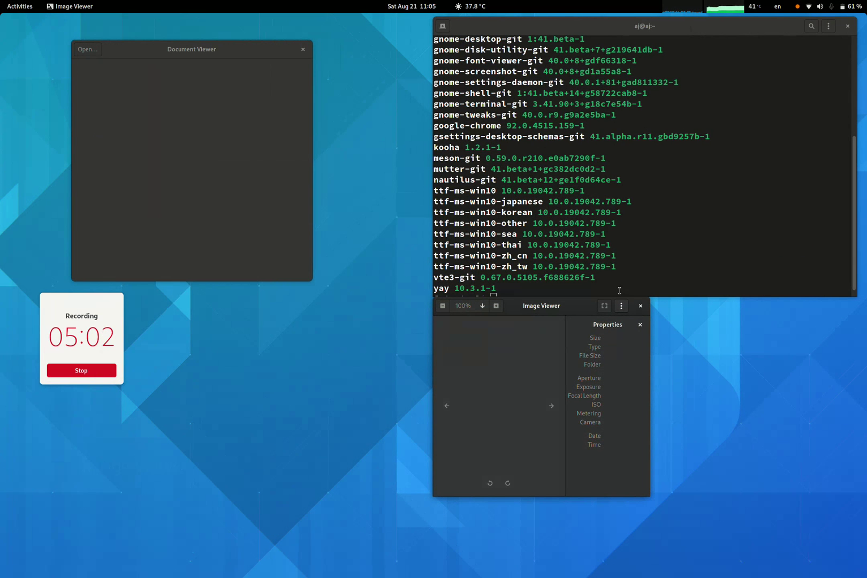
Close Image Viewer, open Cheese from the full application grid, and close both the Cheese and Document Viewer windows.
left_click(640, 306)
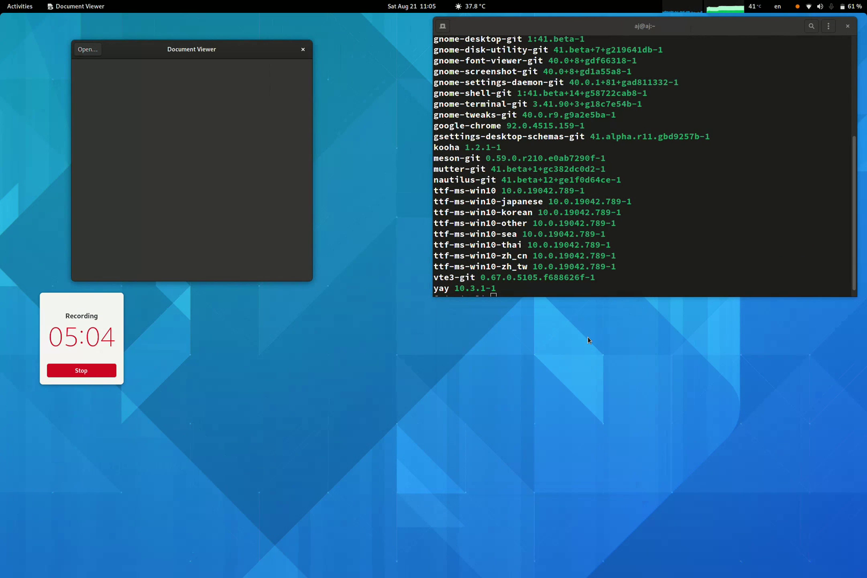
key("super")
key("super")
left_click(220, 407)
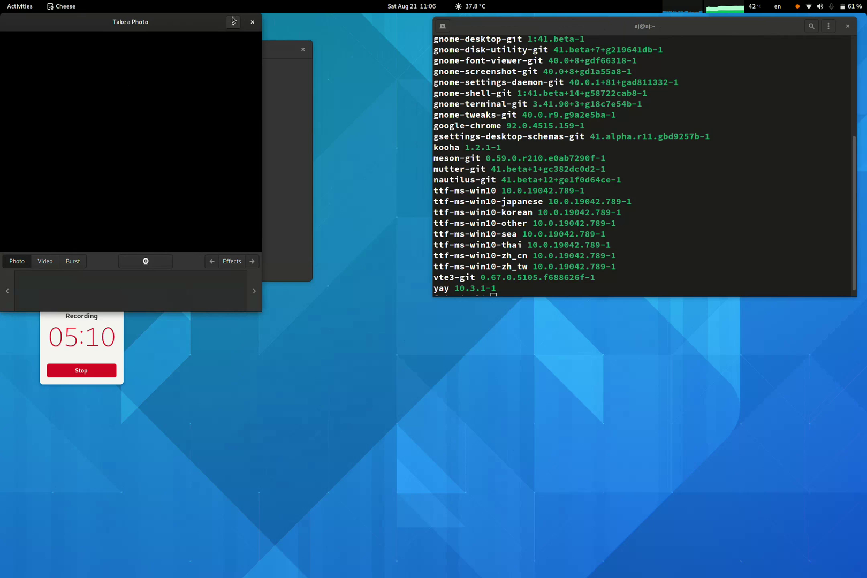
left_click(252, 22)
left_click(303, 50)
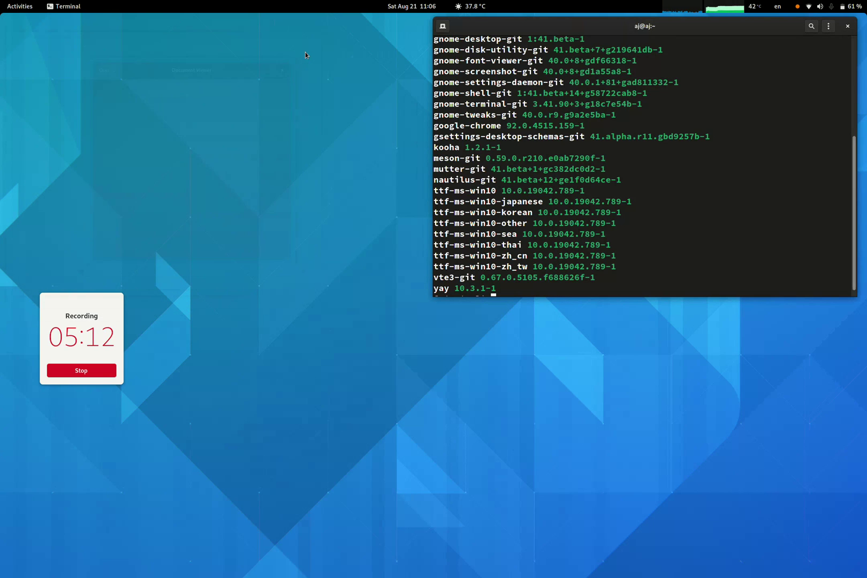
Open Fonts from the full application grid to show the installed fonts, and close it.
key("super")
key("super")
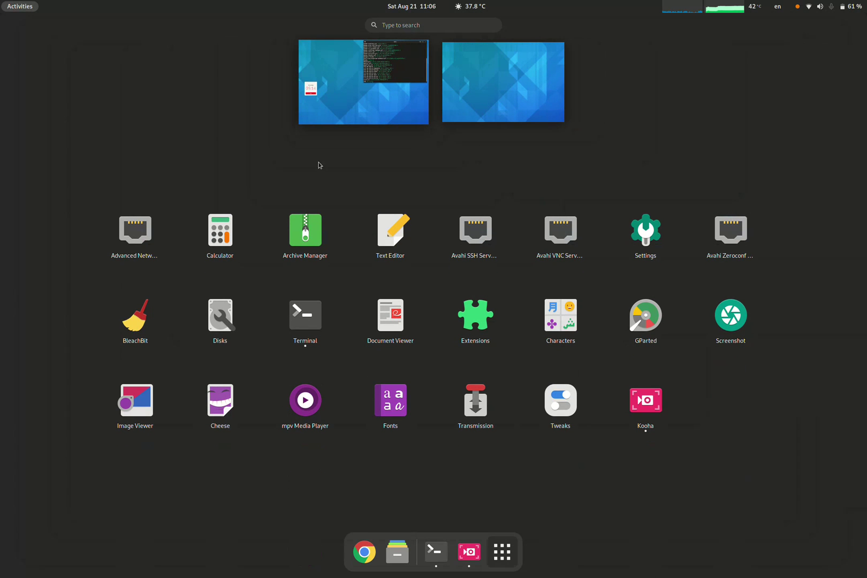
left_click(408, 409)
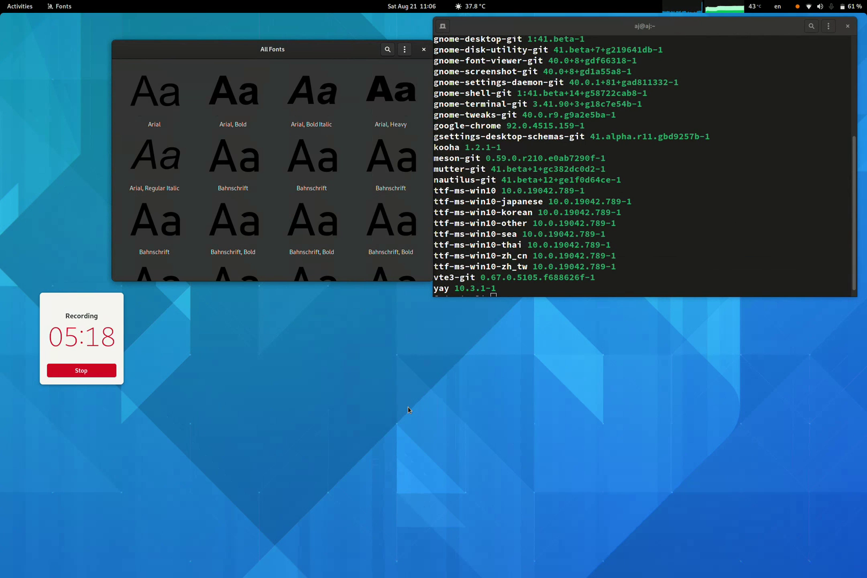
left_click(424, 50)
Open Tweaks from the full application grid to show its General settings.
key("super")
key("super")
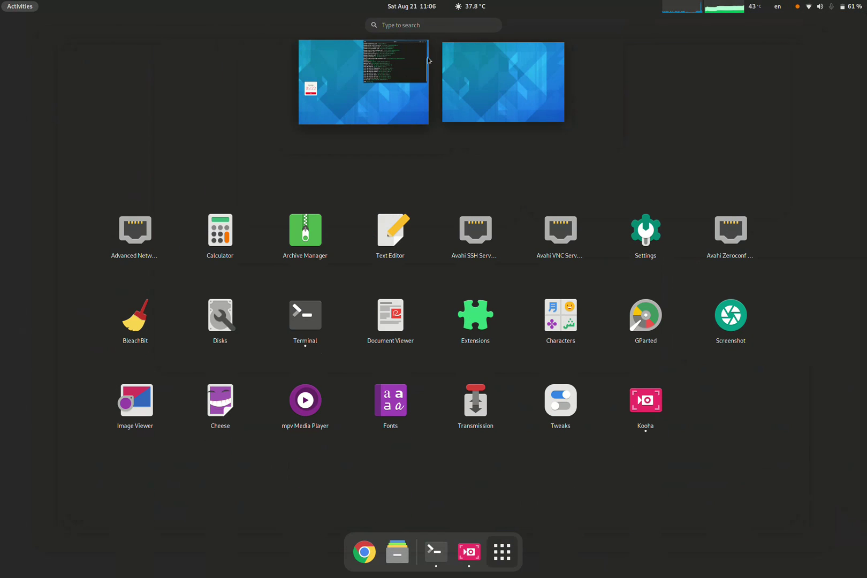
left_click(579, 408)
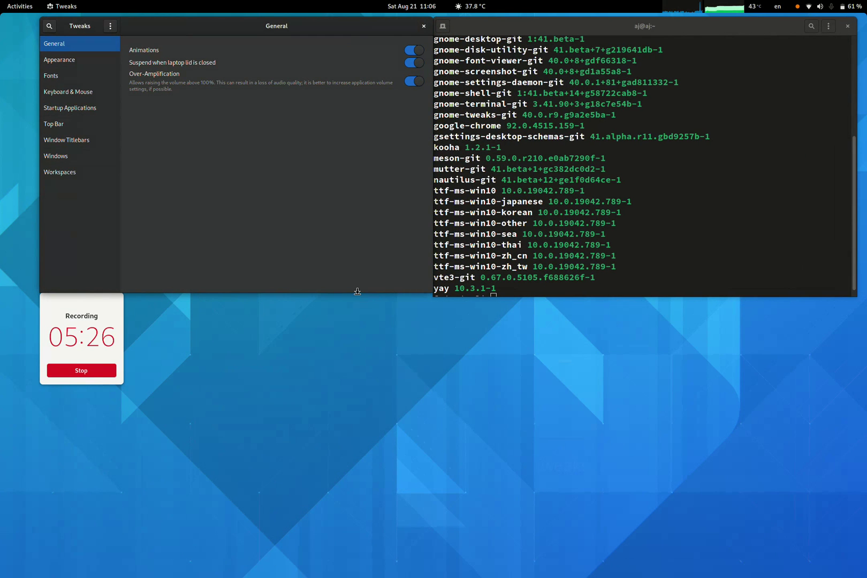
Review each Tweaks page from Appearance through Fonts, Keyboard & Mouse, Top Bar and Windows to Workspaces, and close Tweaks.
left_click(83, 61)
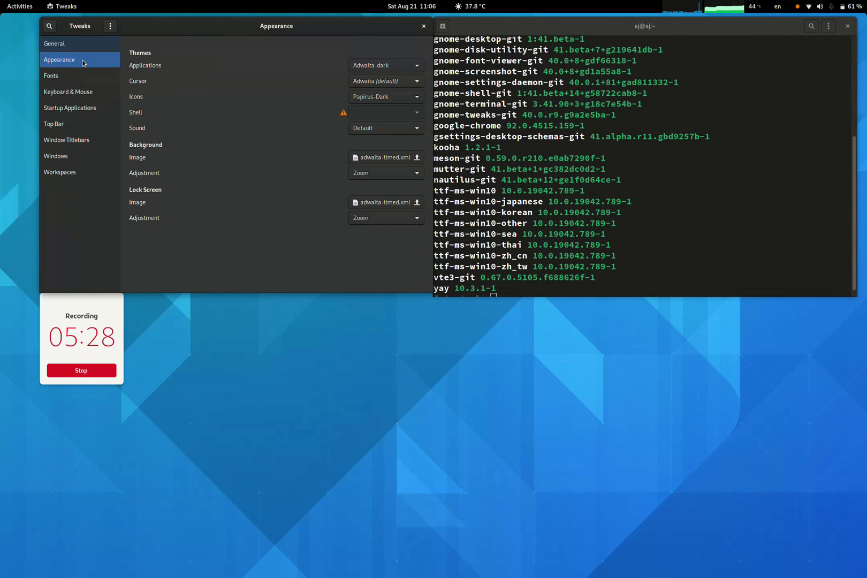
left_click(83, 80)
left_click(84, 93)
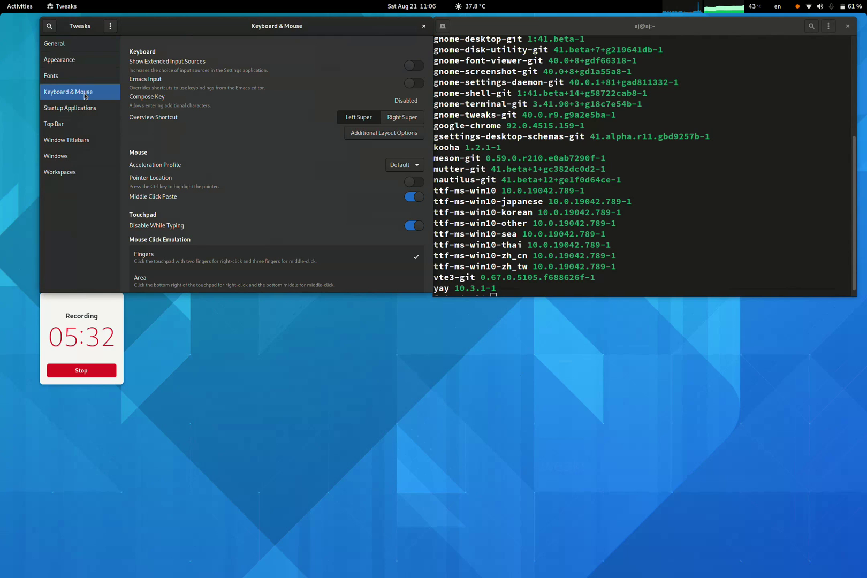
left_click(86, 107)
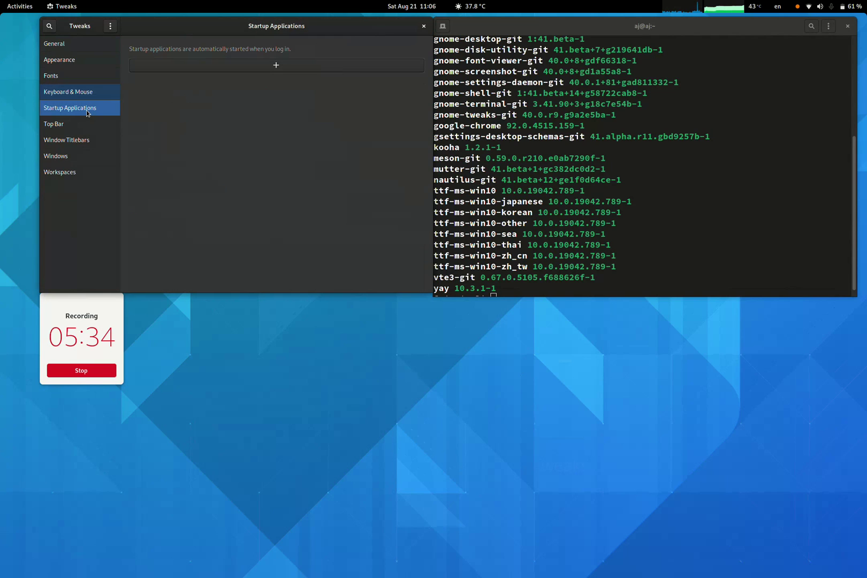
left_click(89, 125)
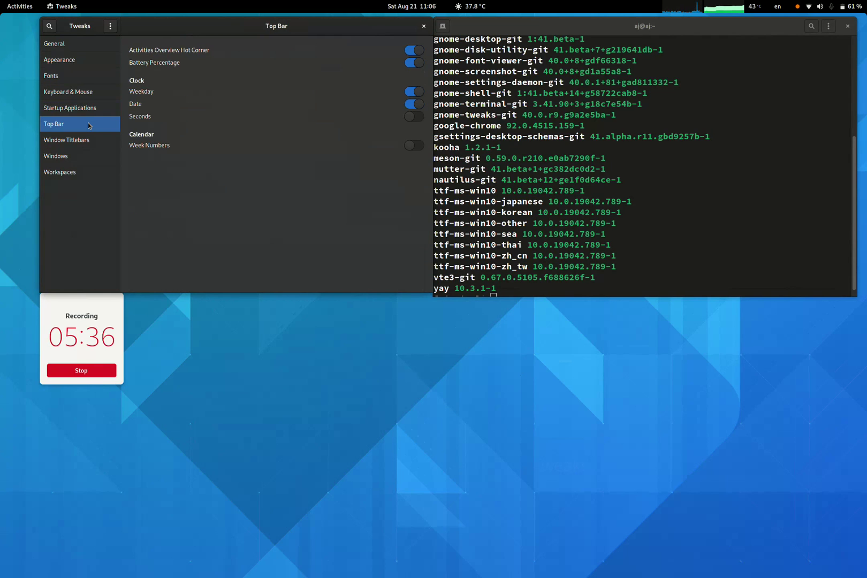
left_click(89, 137)
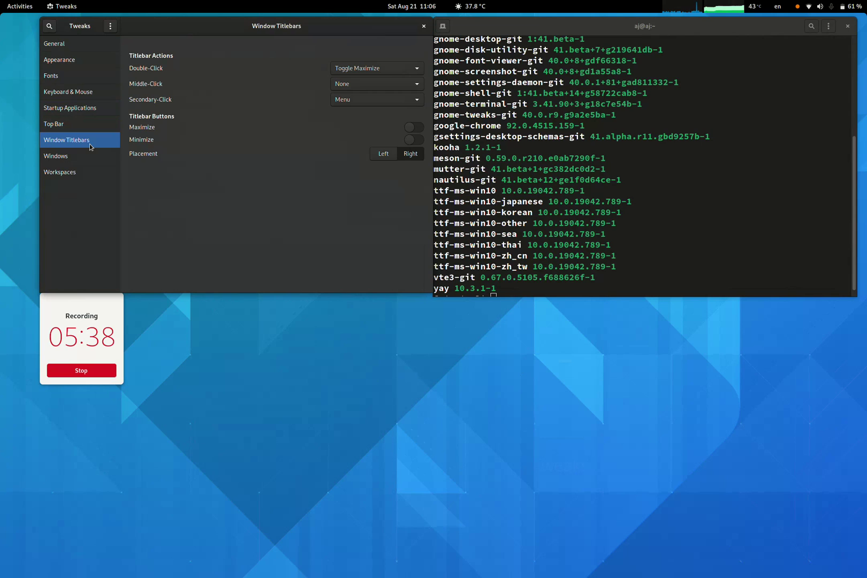
left_click(91, 154)
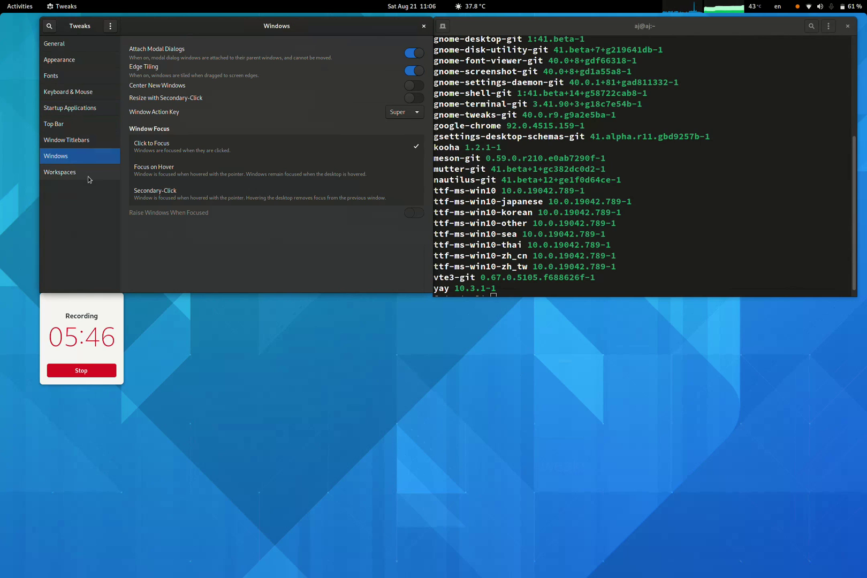
left_click(89, 177)
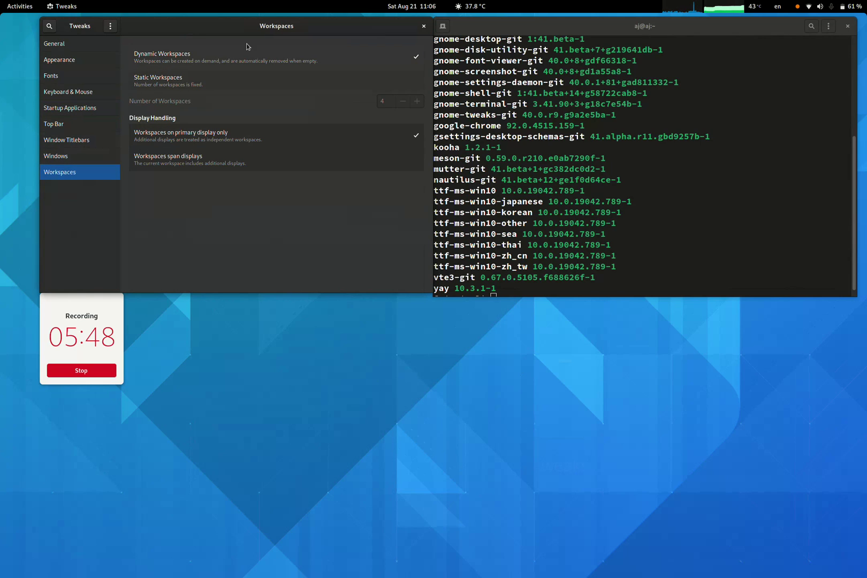
left_click(423, 25)
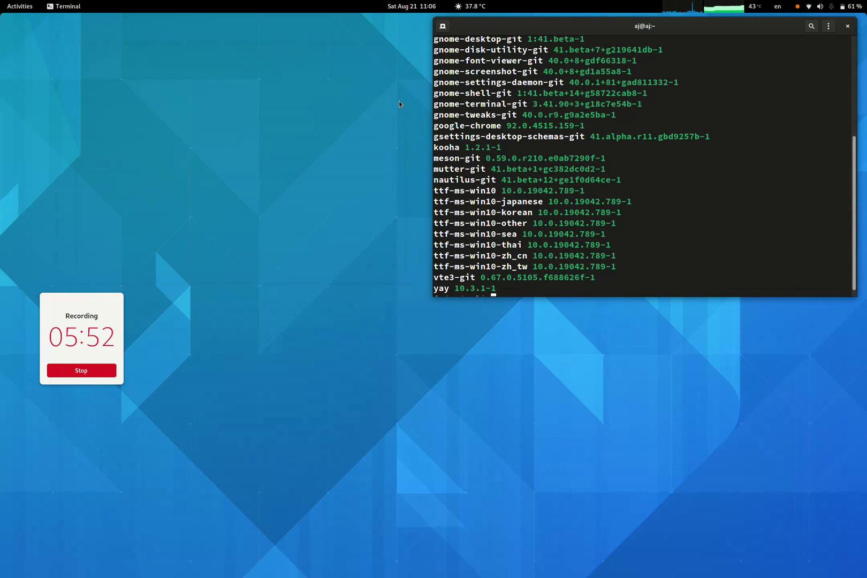
Show the activities overview and the full application grid once more, and return to the desktop.
key("super")
key("super")
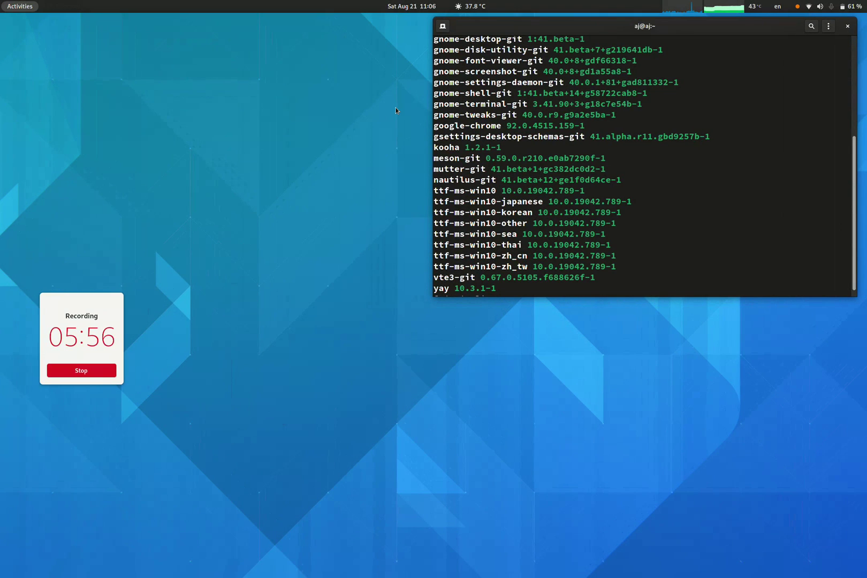
key("super")
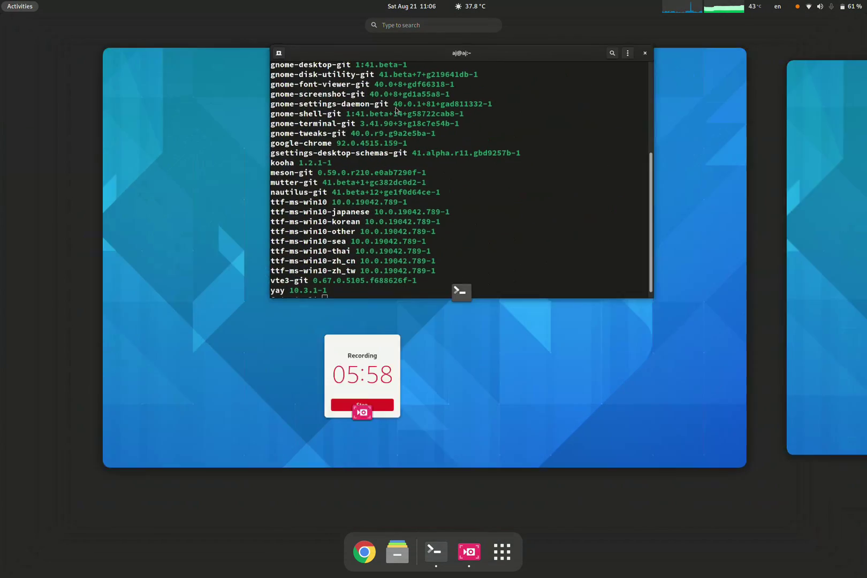
key("super")
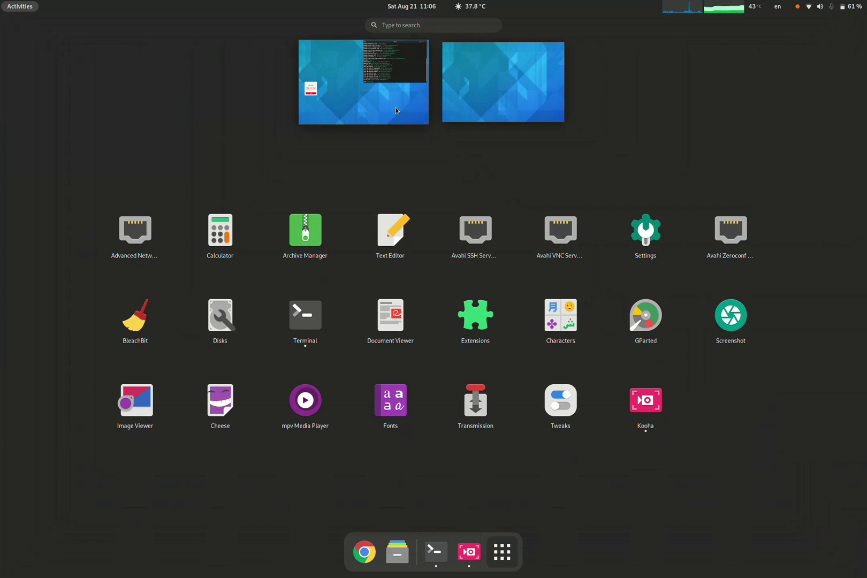
key("super")
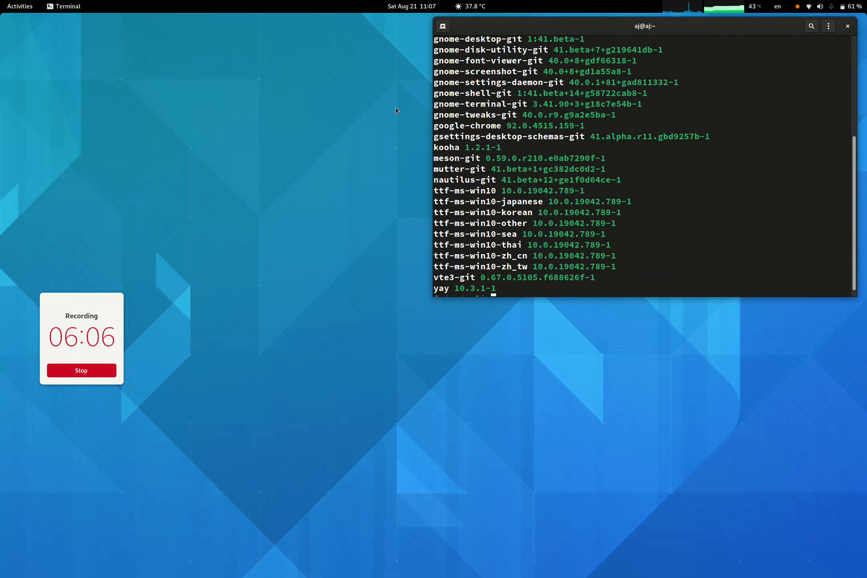